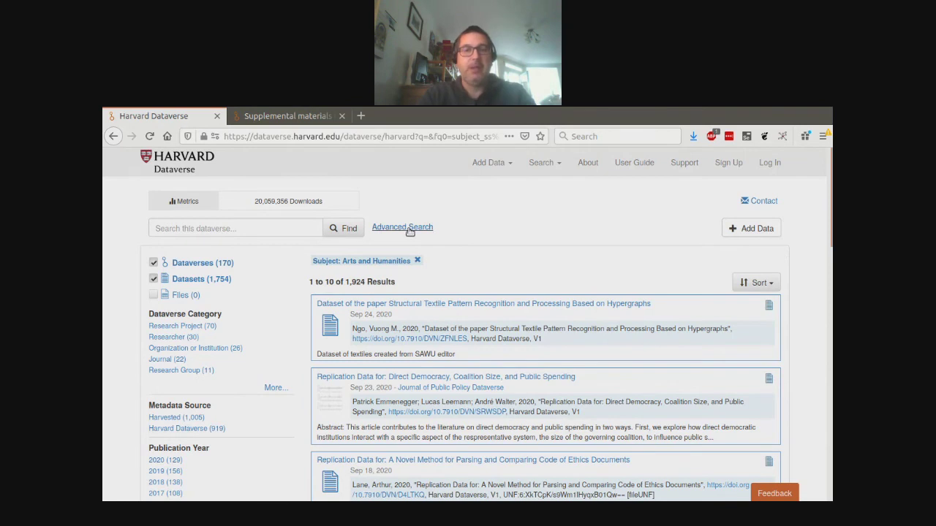
- Open the advanced search form and examine its dataverse and dataset citation metadata fields
left_click(253, 232)
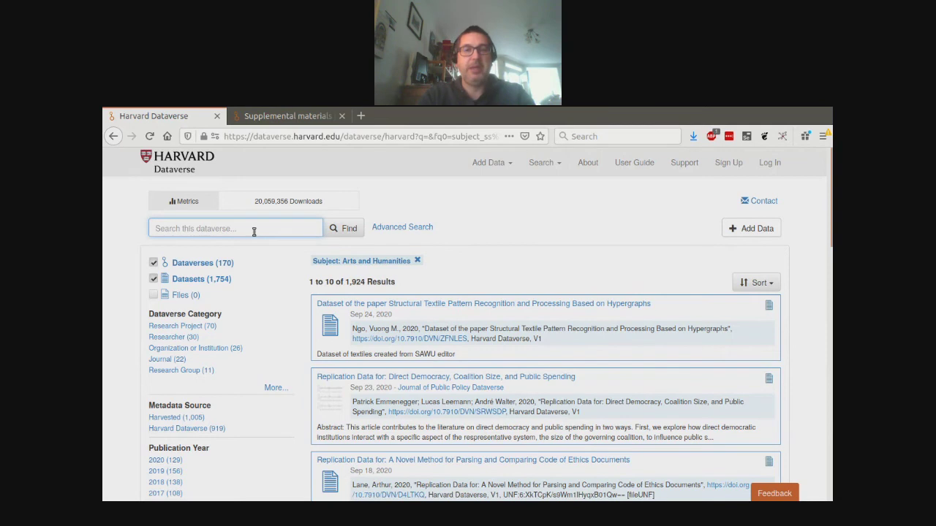
left_click(415, 227)
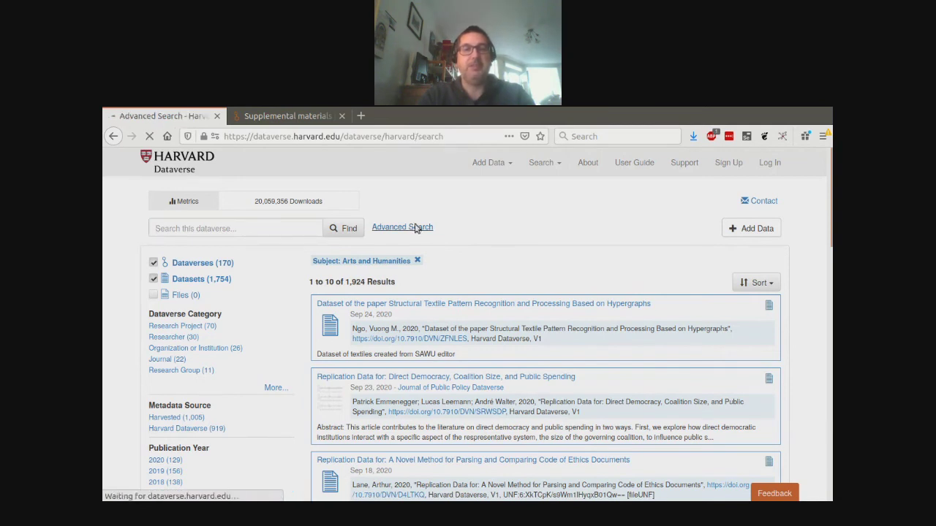
left_click(801, 292)
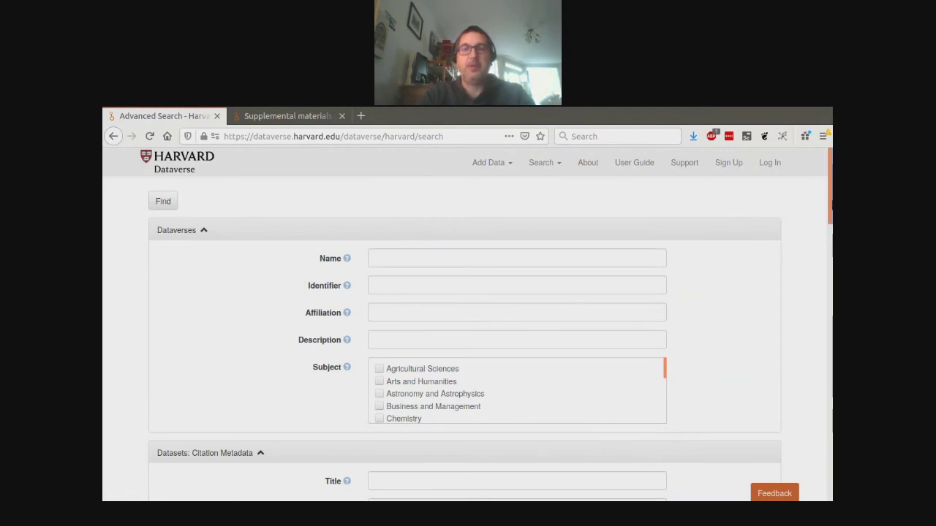
left_click_drag(830, 205, 830, 212)
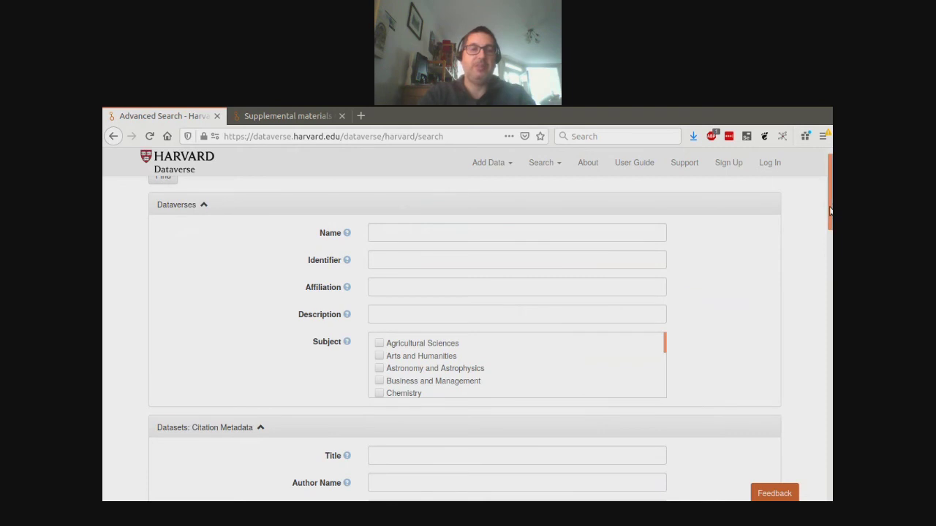
left_click_drag(830, 211, 830, 378)
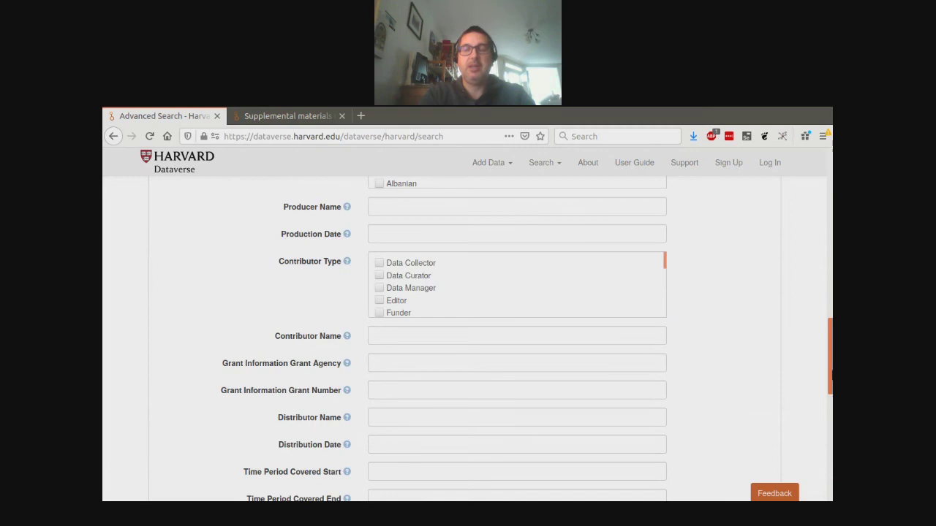
left_click_drag(831, 374, 824, 247)
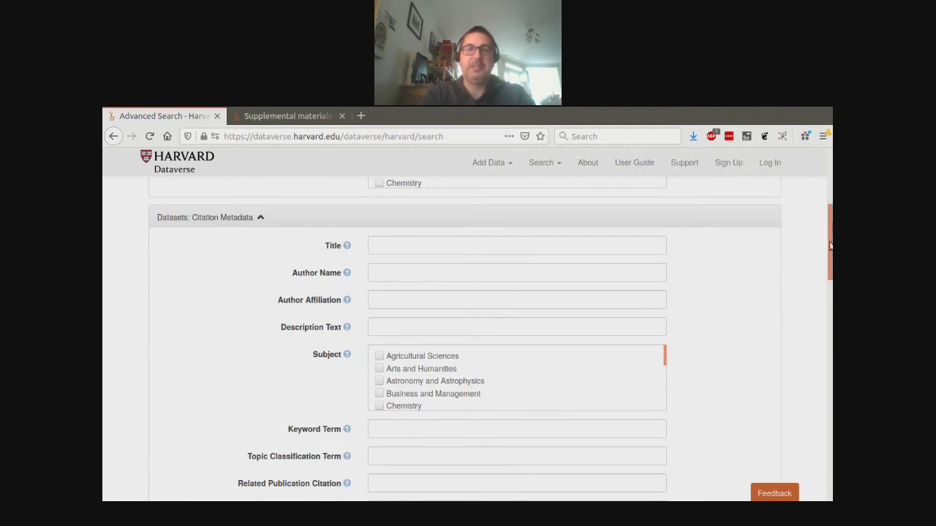
left_click_drag(830, 246, 830, 262)
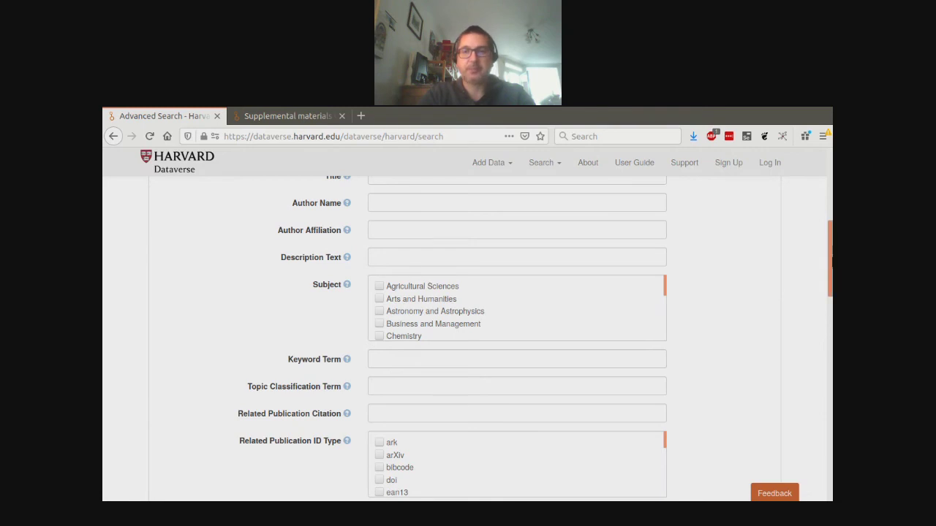
- Run an advanced search for datasets with the keyword term "history"
left_click(481, 358)
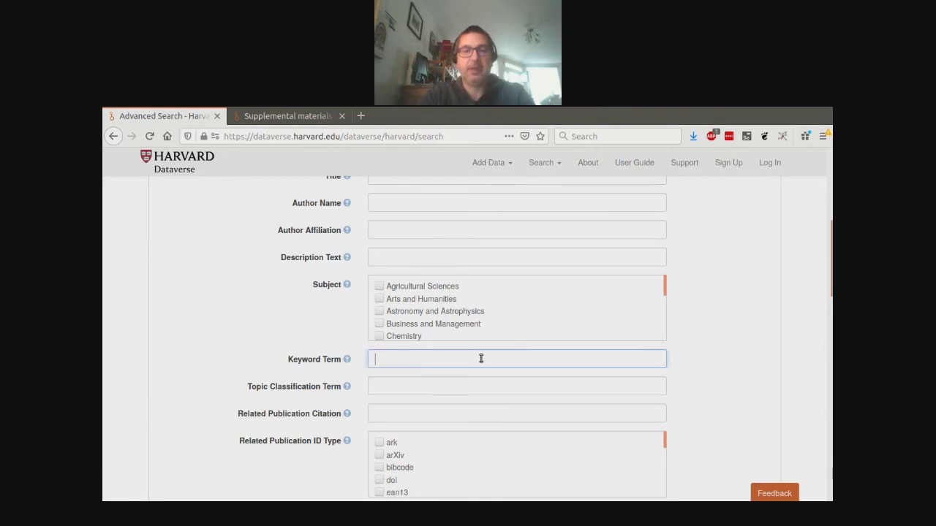
type("hi")
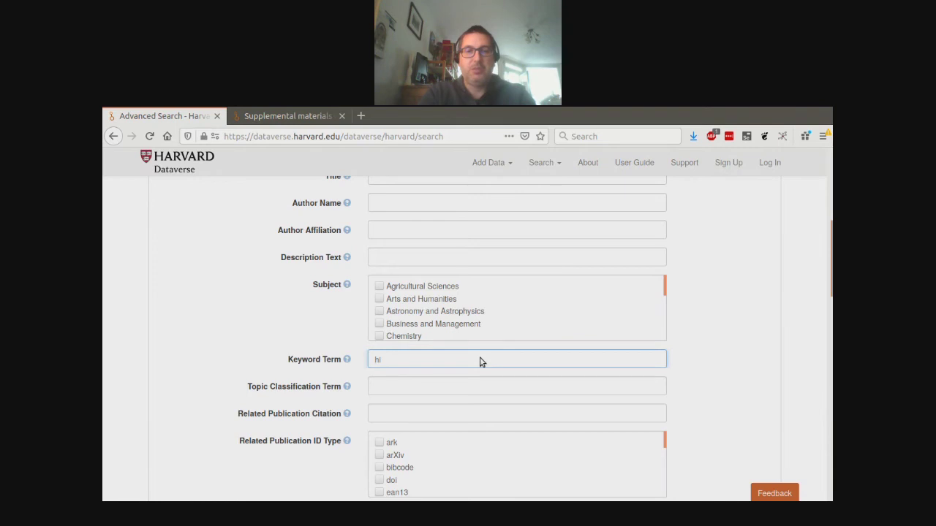
type("story")
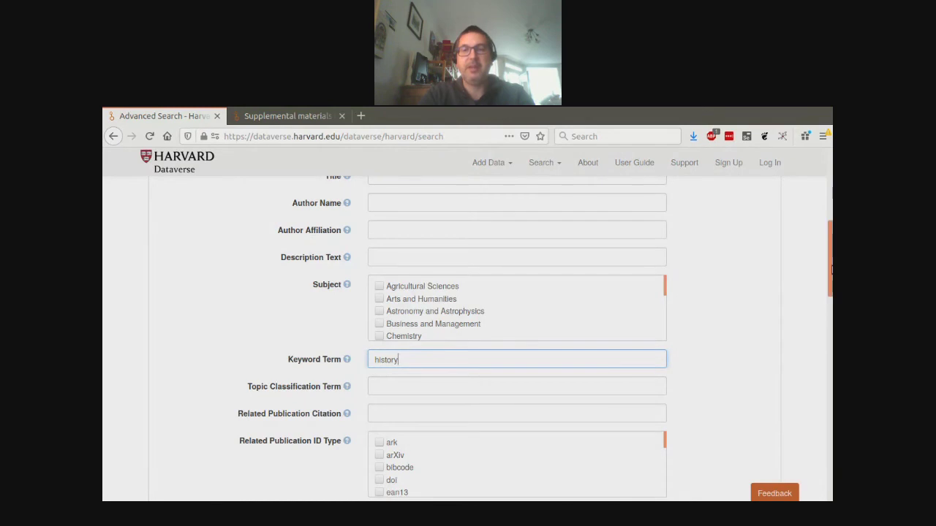
left_click_drag(831, 269, 832, 475)
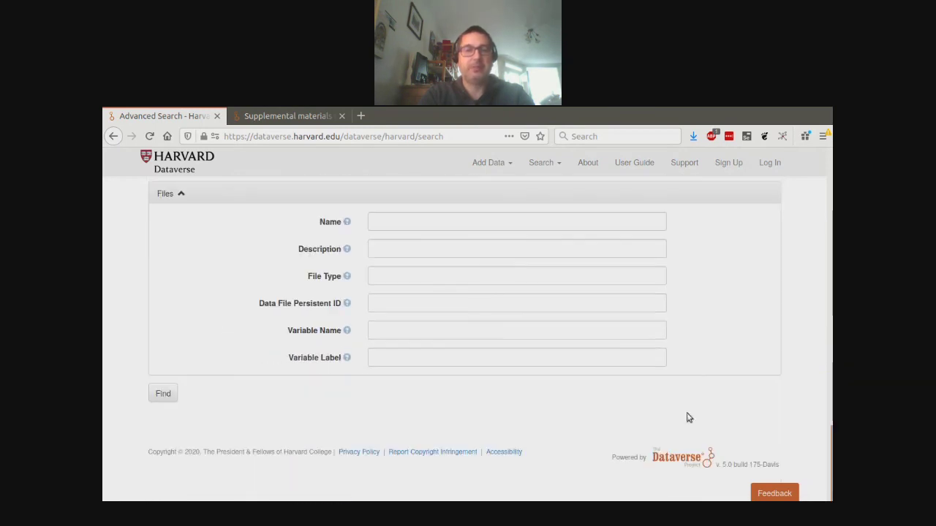
left_click(162, 399)
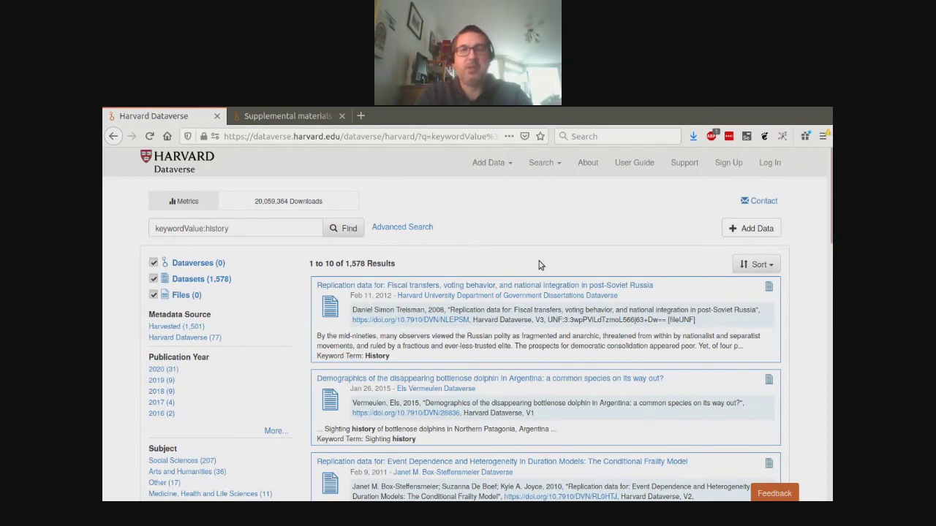
key("ctrl+l")
type("https://dataverse.tdl.org/dataset.xhtml?persistentId=doi:10.18738/T8/BAKRJK")
key("Return")
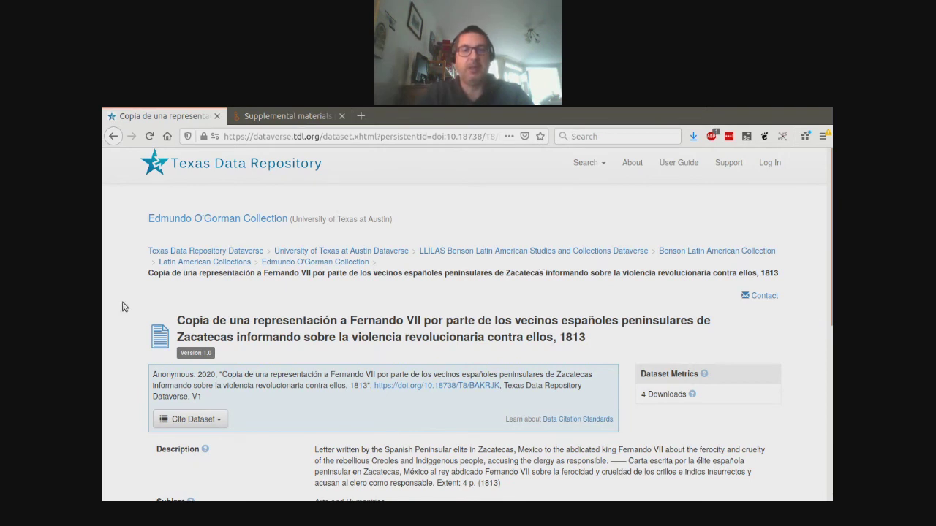
scroll(122, 307, "down", 4)
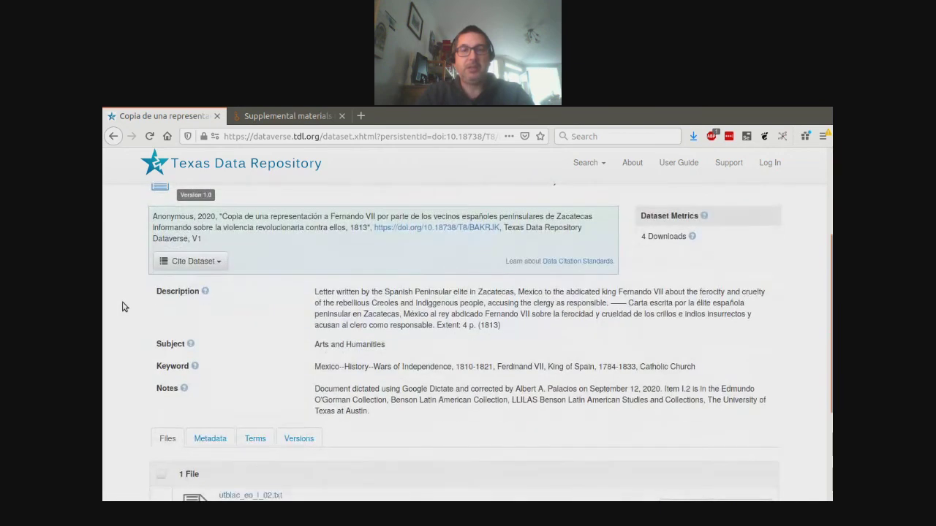
scroll(122, 307, "up", 1)
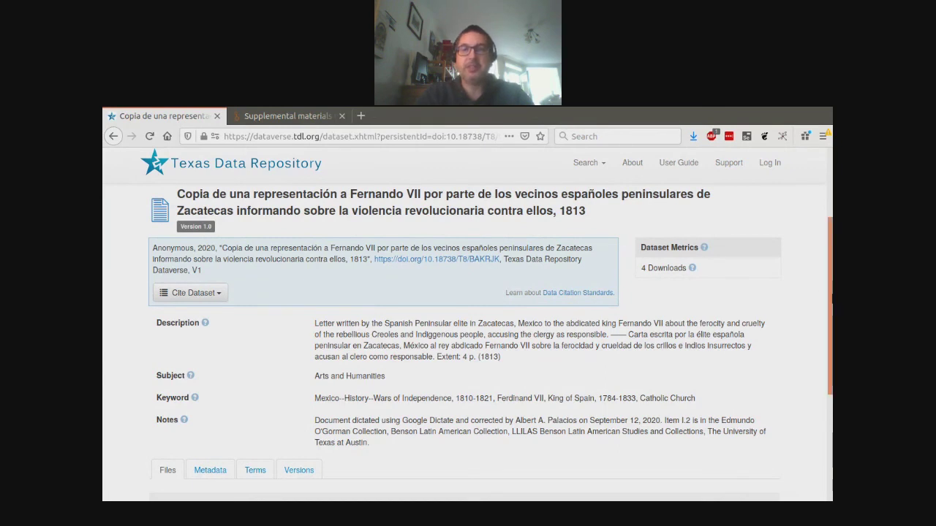
scroll(829, 307, "down", 5)
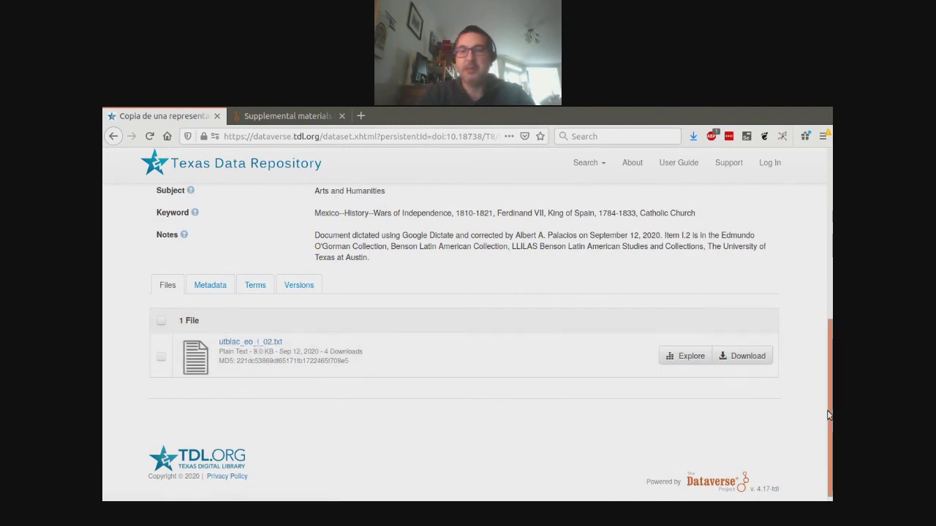
left_click_drag(831, 417, 831, 280)
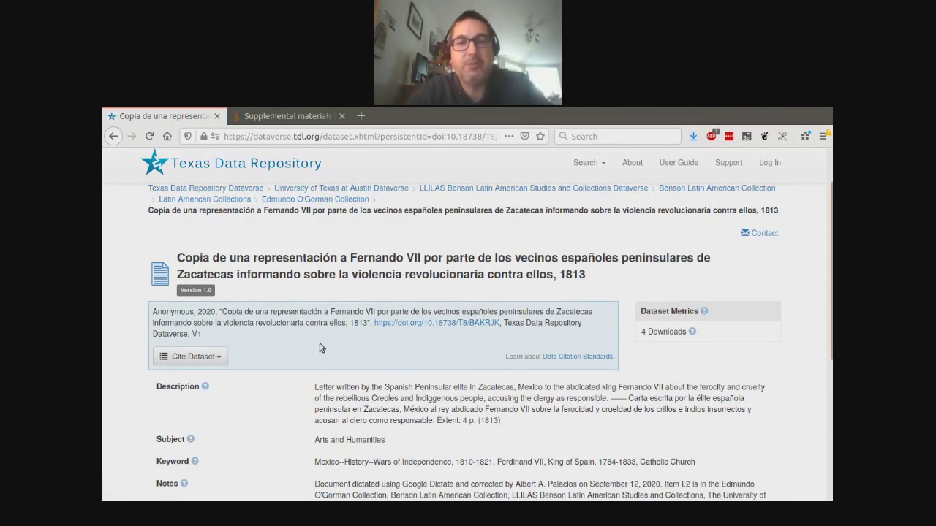
- Highlight the dataset's citation text and look at the formats offered for citing the dataset
left_click(170, 313)
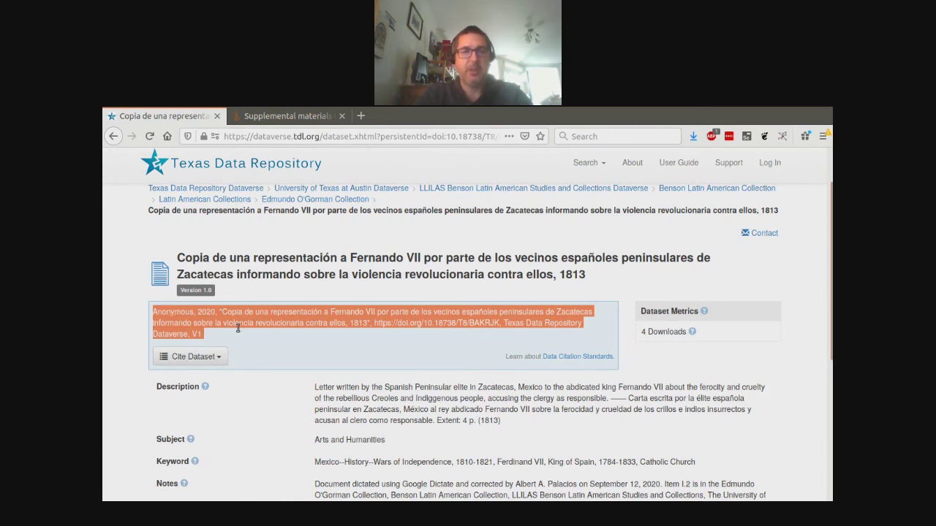
left_click(328, 348)
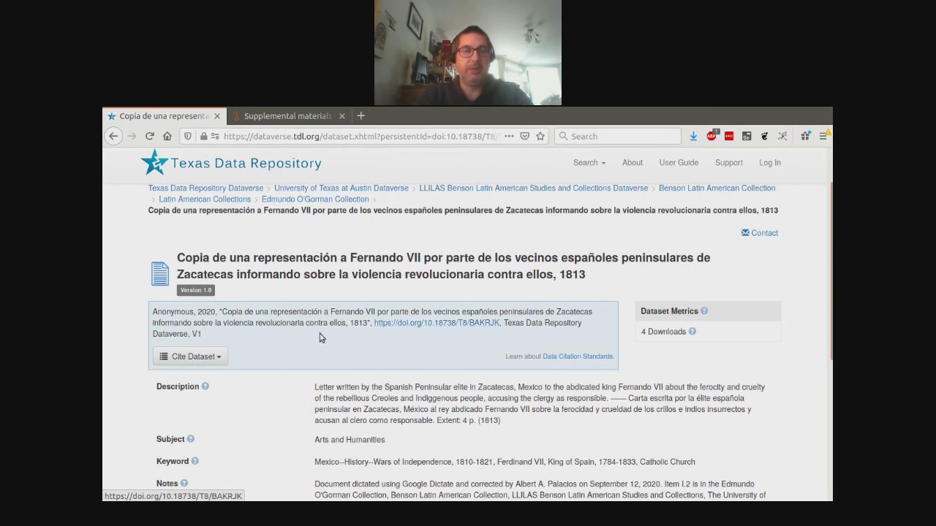
triple_click(198, 334)
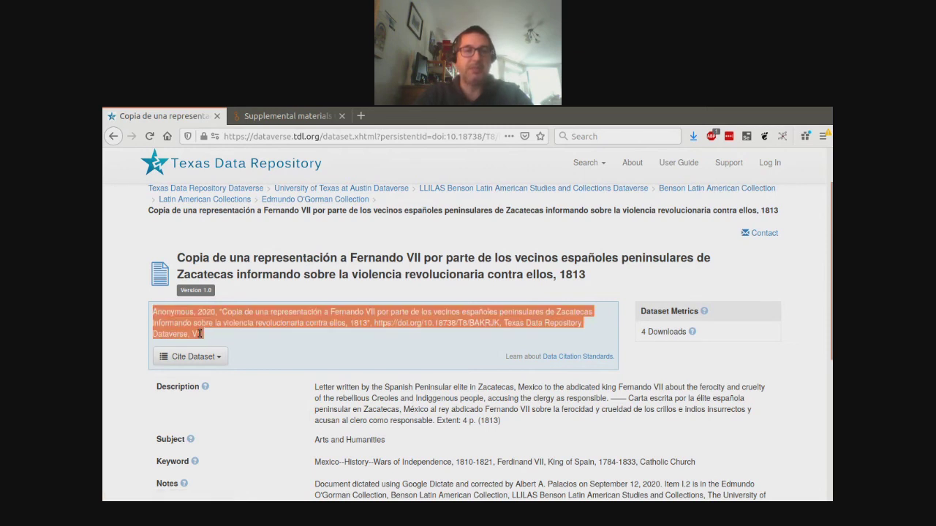
left_click(205, 336)
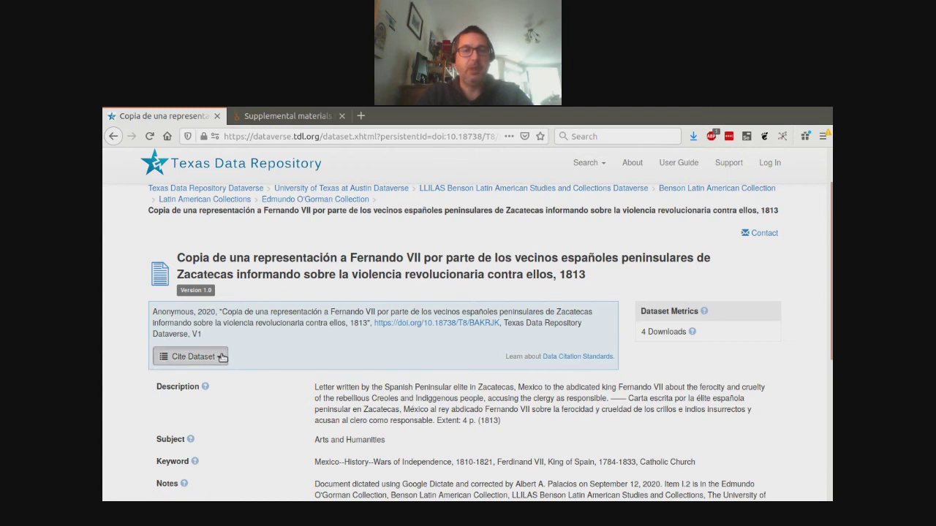
left_click(222, 356)
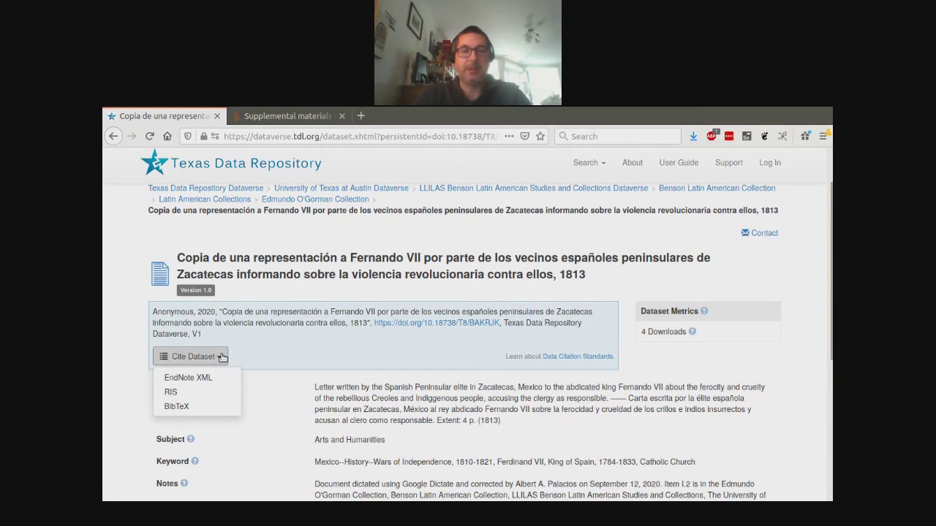
left_click(135, 393)
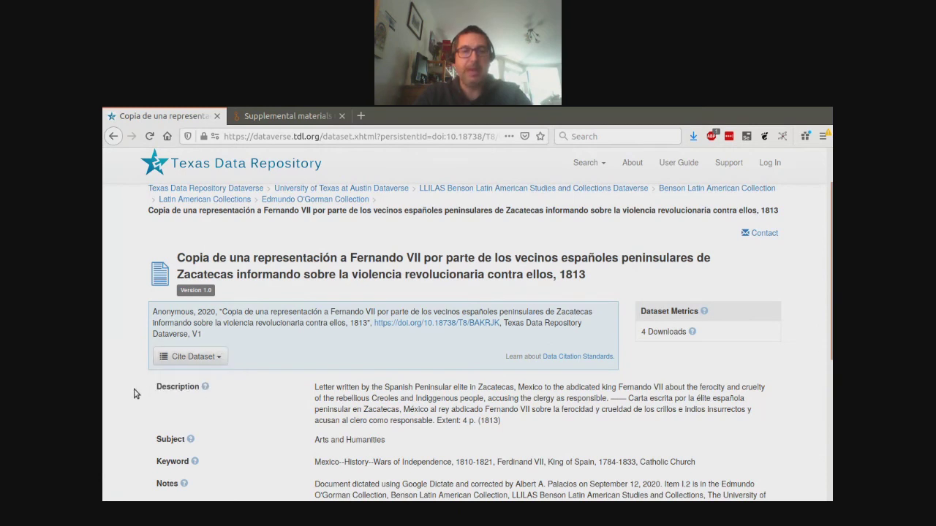
- Look over the dataset's file listing and read through its full citation metadata
scroll(135, 394, "down", 4)
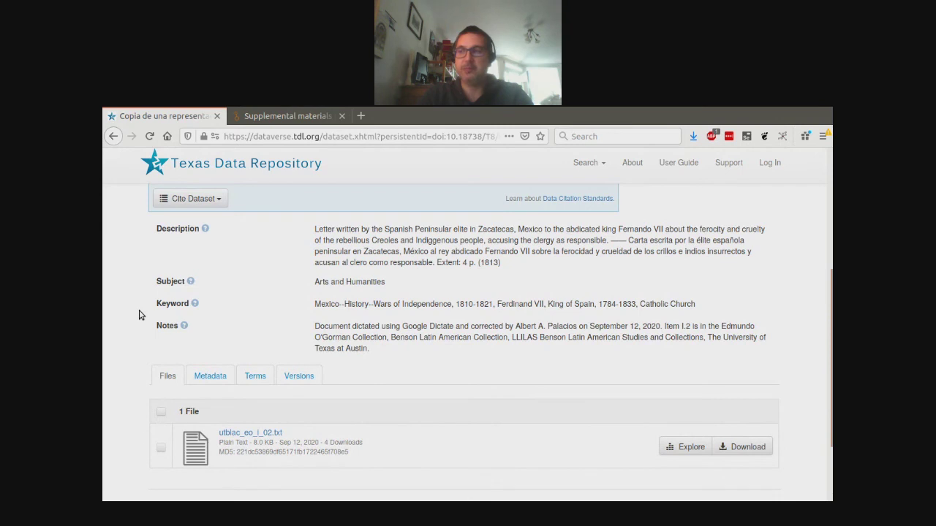
scroll(141, 315, "down", 3)
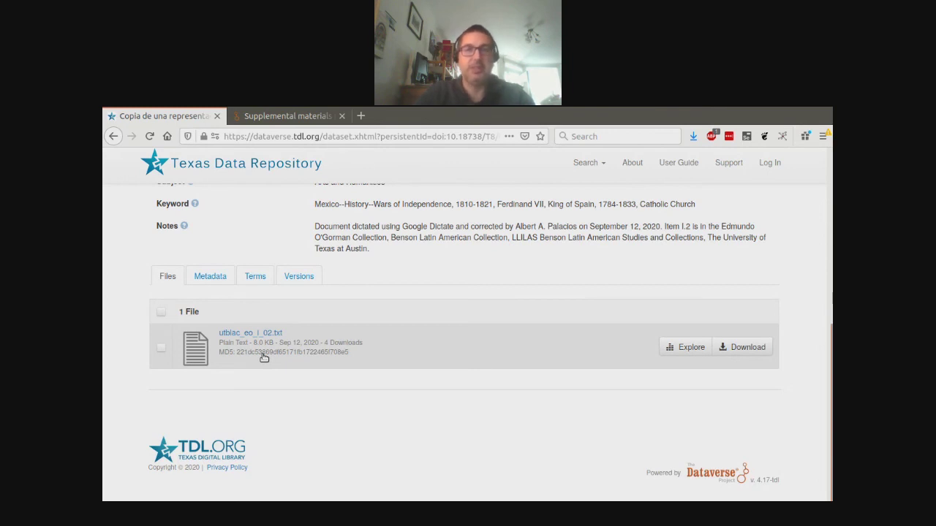
left_click(211, 279)
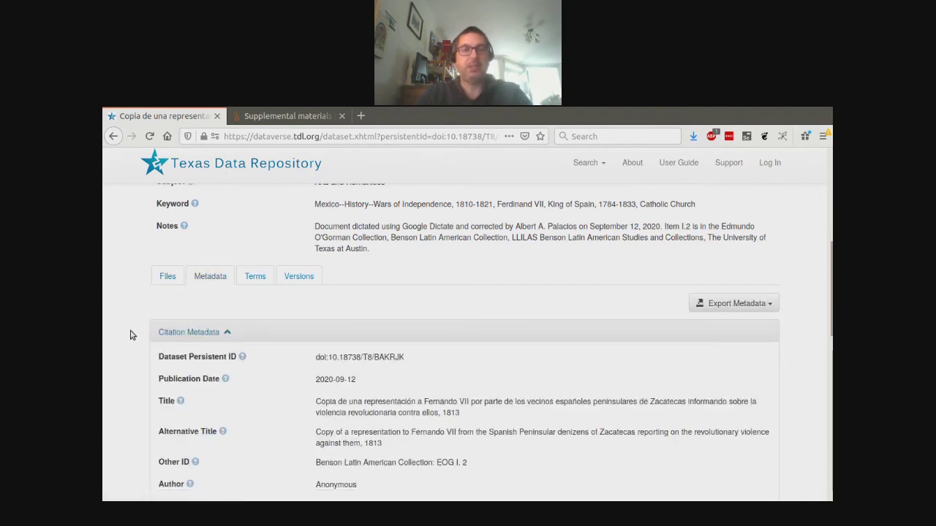
scroll(132, 335, "down", 3)
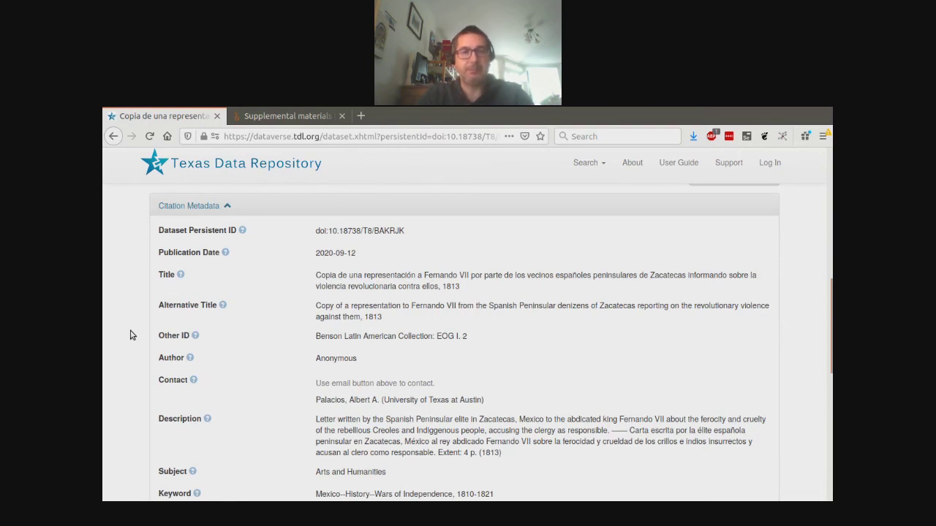
scroll(130, 335, "down", 4)
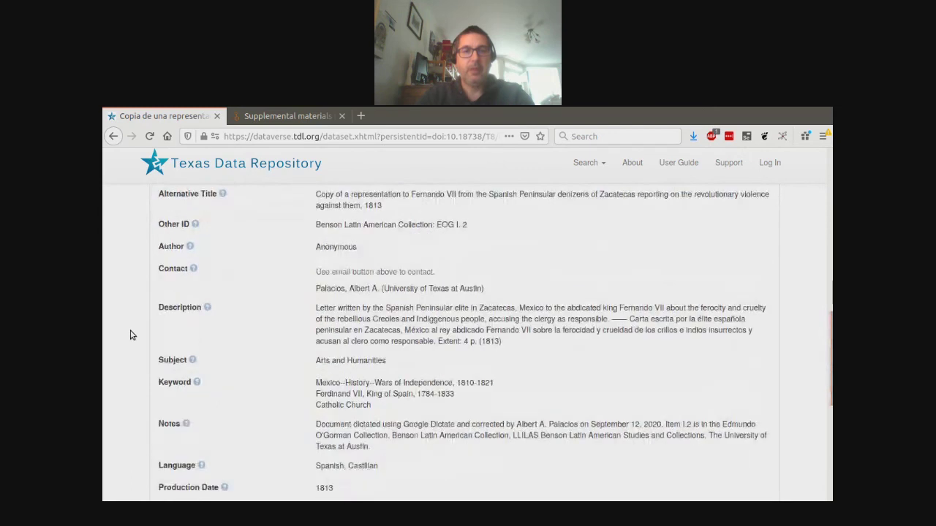
scroll(130, 335, "down", 6)
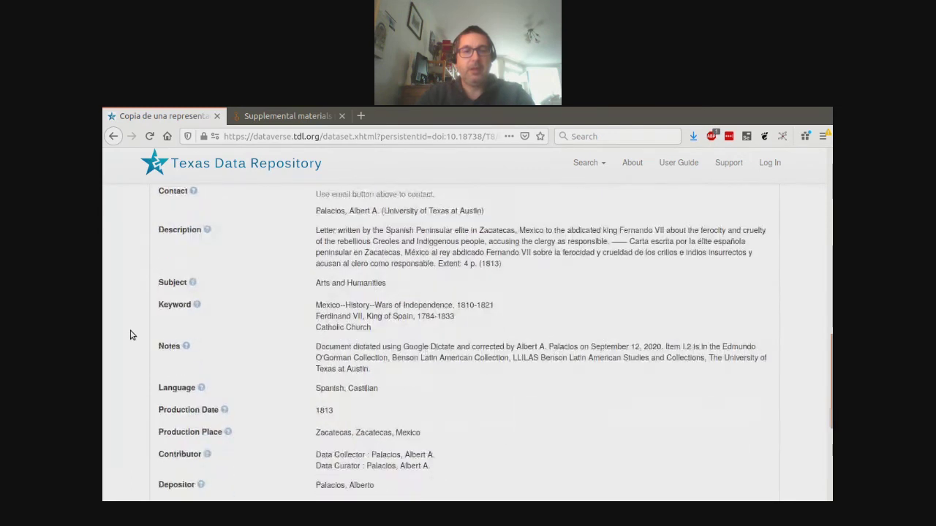
scroll(130, 335, "down", 1)
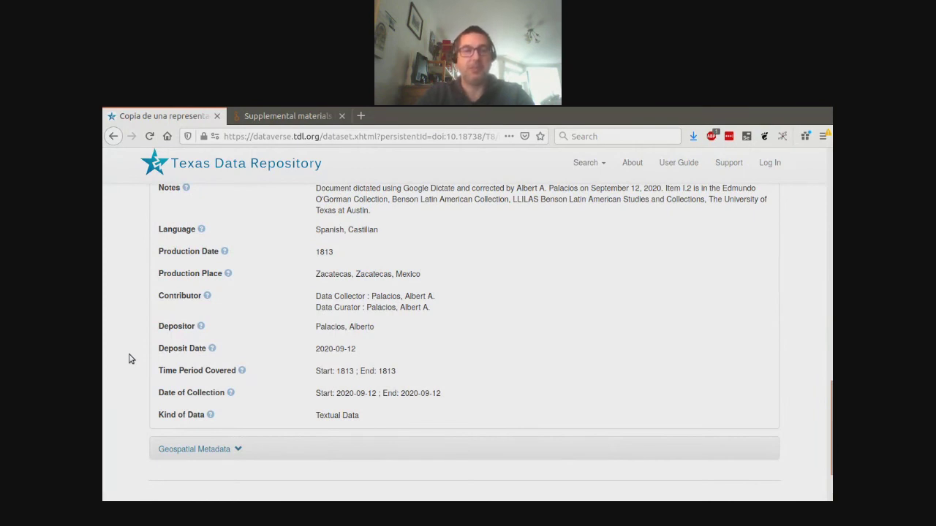
scroll(129, 359, "up", 10)
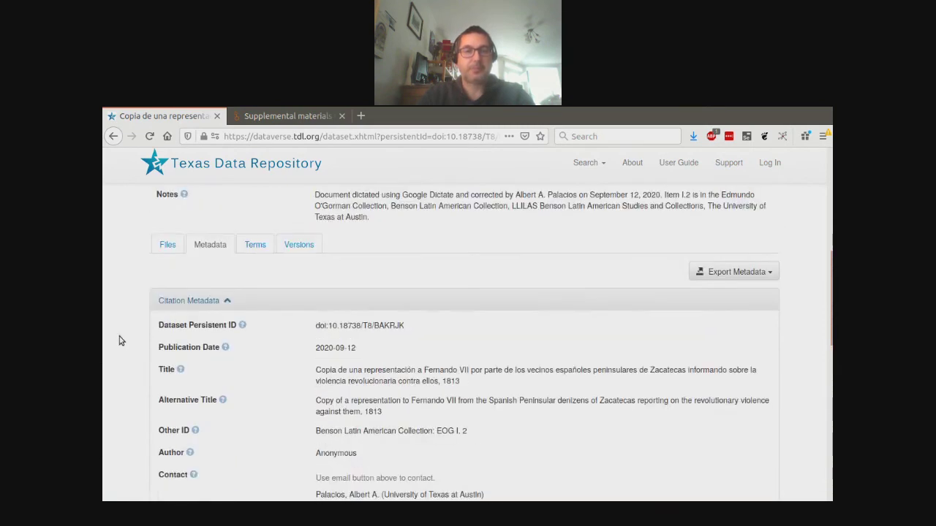
- Check the dataset's terms of use and version history, and return to its citation and description
left_click(256, 247)
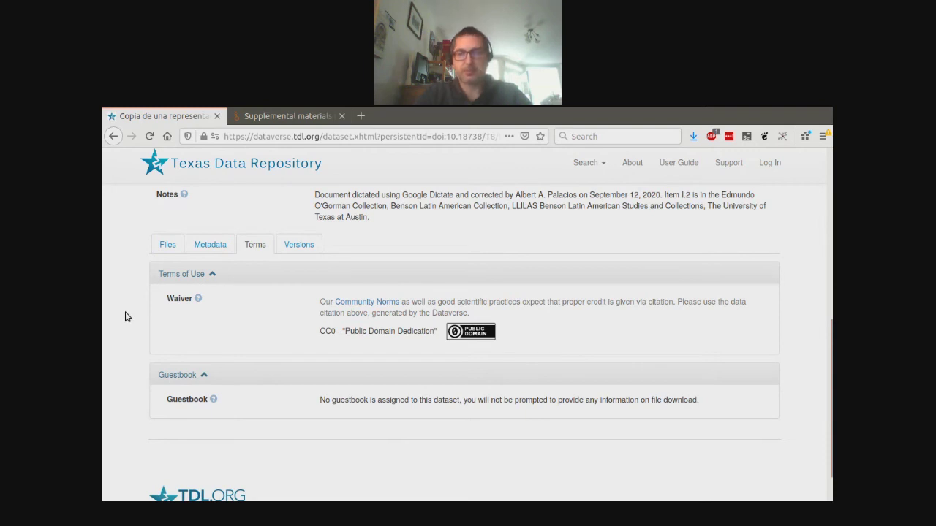
left_click(299, 252)
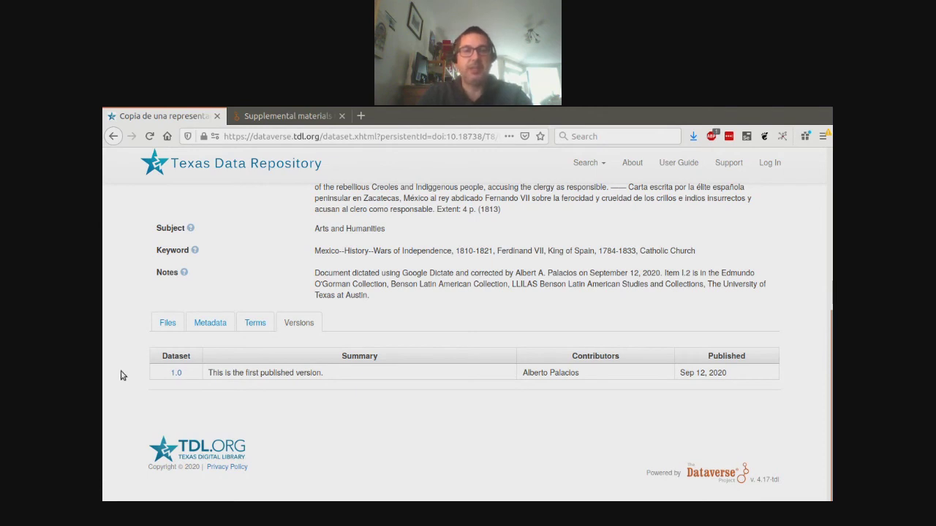
scroll(121, 375, "up", 5)
scroll(120, 375, "down", 3)
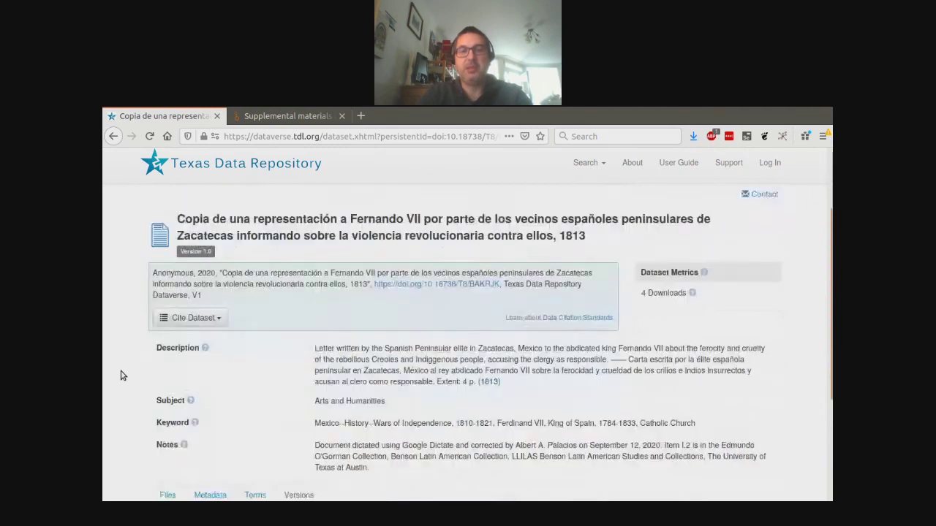
scroll(121, 375, "up", 1)
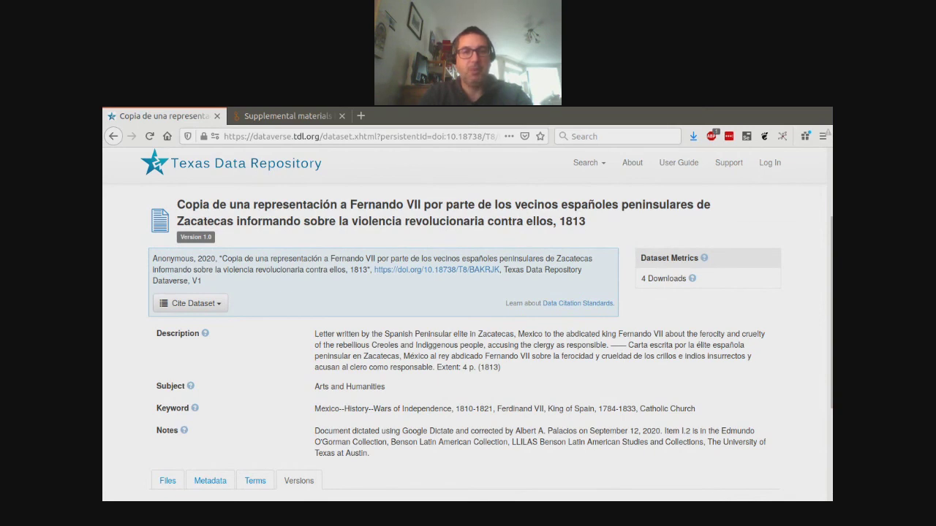
key("ctrl+l")
type("https://dataverse.harvard.edu/dataset.xhtml?persistentId=doi:10.7910/DVN/NLEPSM")
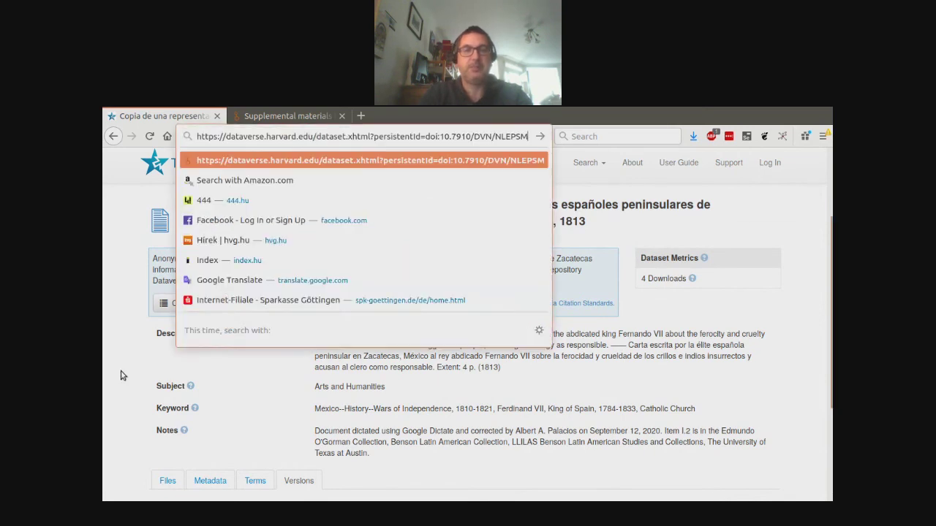
key("Return")
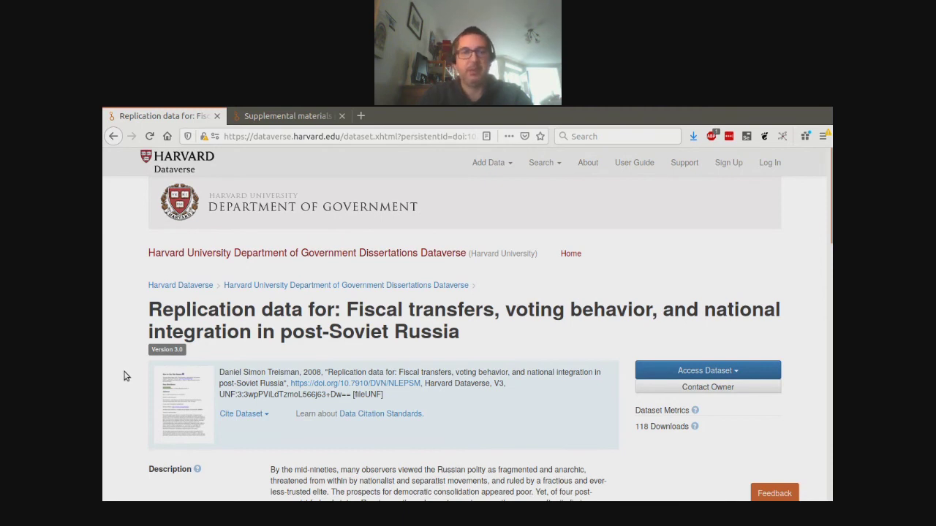
scroll(124, 377, "down", 4)
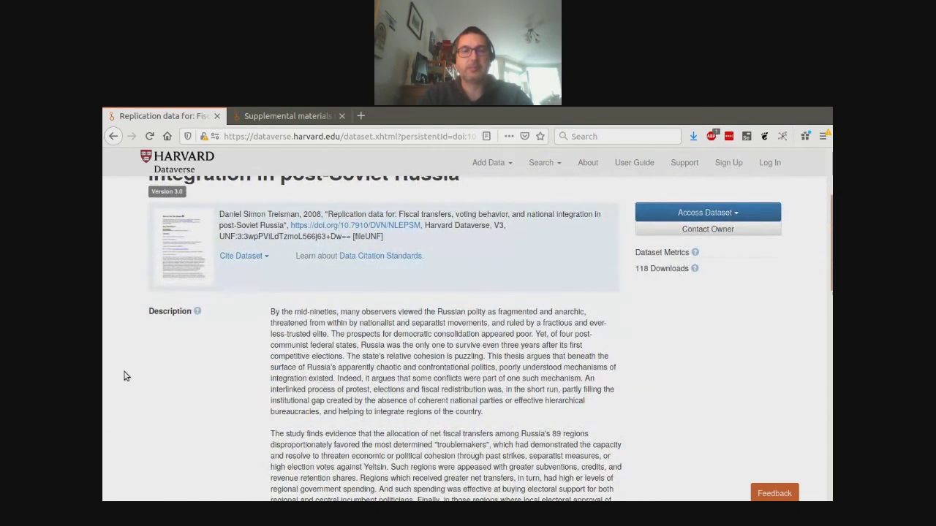
scroll(124, 377, "down", 3)
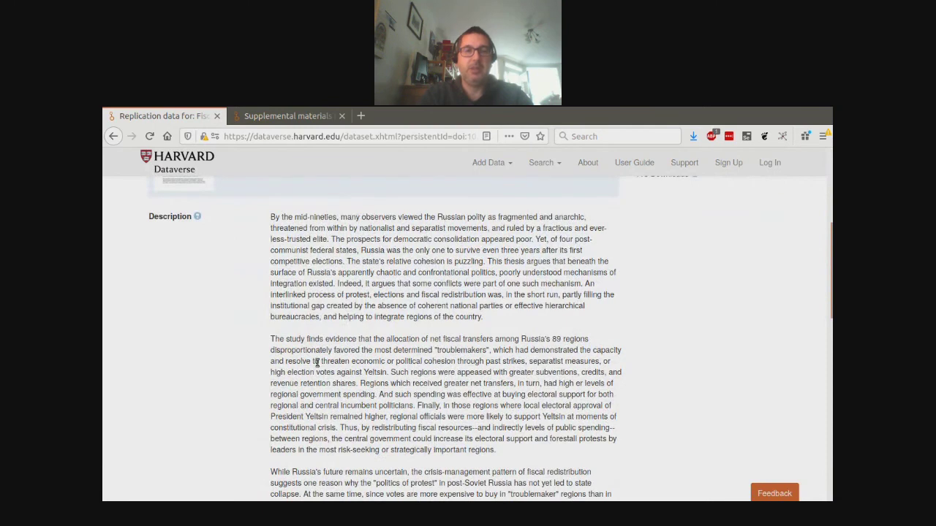
scroll(317, 365, "down", 3)
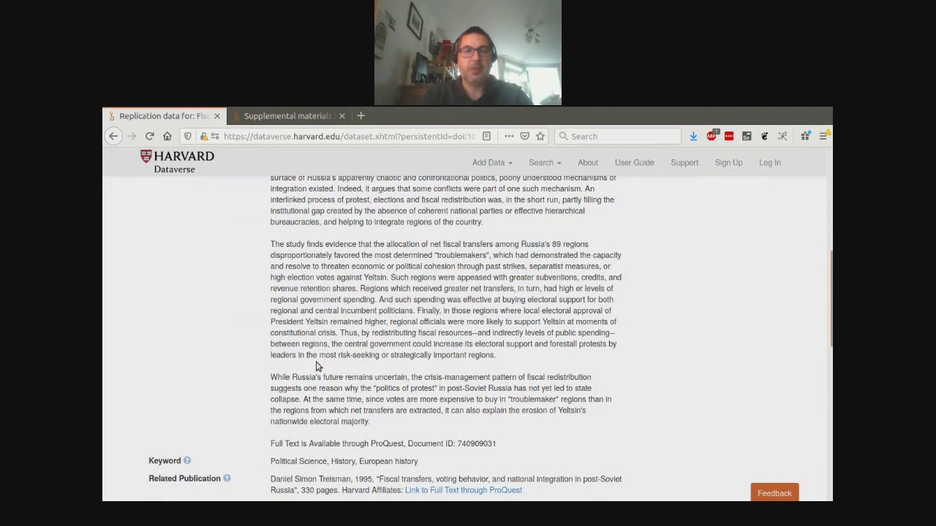
scroll(316, 366, "up", 7)
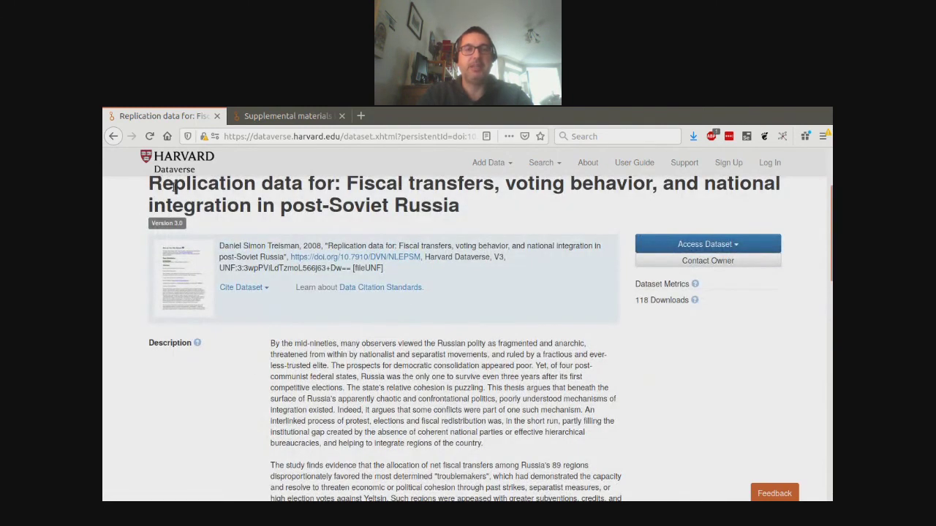
scroll(173, 188, "up", 1)
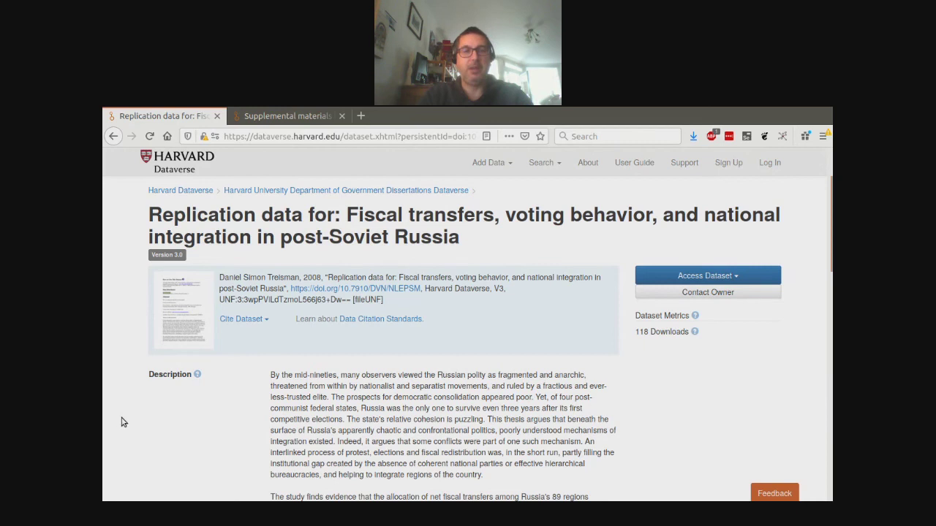
- Review the dataset's keywords, related publication and notes, highlighting the ProQuest document ID and the words STANDARD DEPOSIT TERMS
scroll(123, 422, "down", 5)
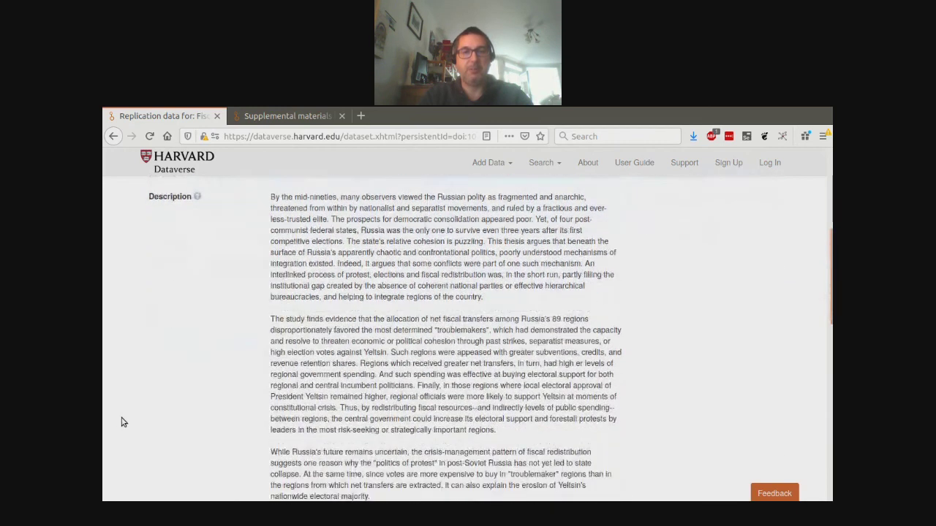
scroll(123, 422, "down", 3)
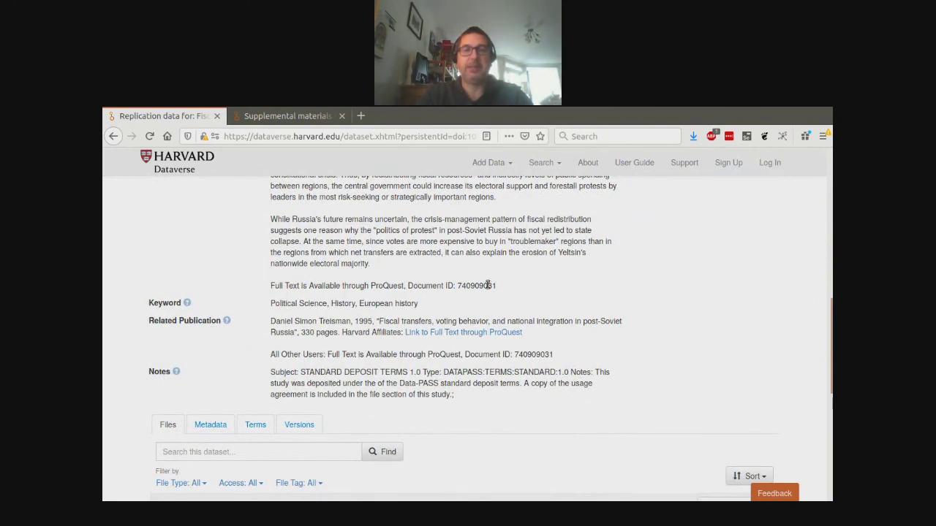
double_click(487, 285)
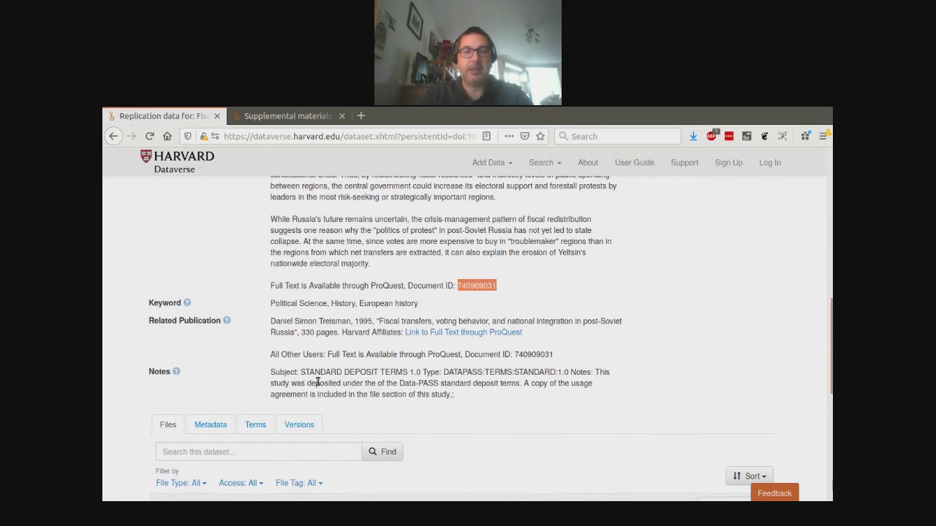
left_click_drag(326, 374, 395, 373)
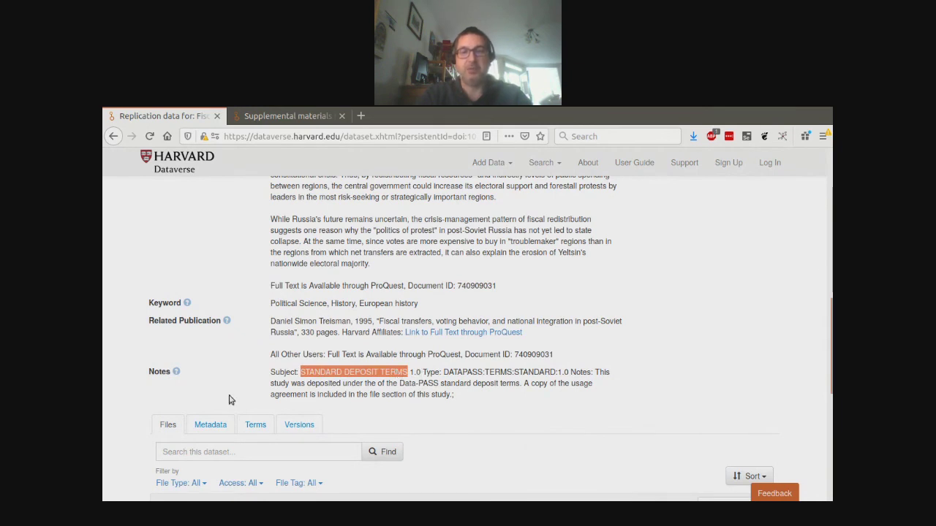
left_click(128, 406)
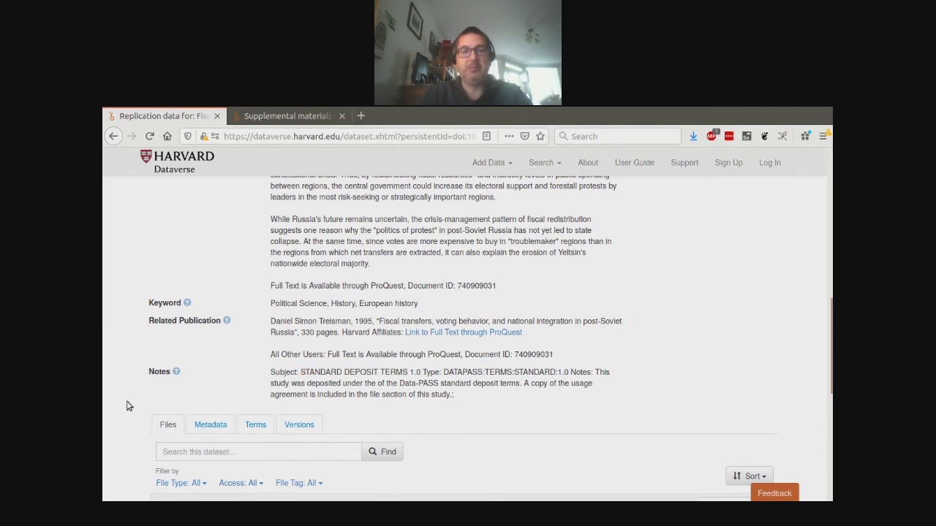
- Look over the dataset's file listing, including the types and descriptions of the PDF and tabular files
scroll(128, 406, "down", 2)
scroll(126, 406, "down", 2)
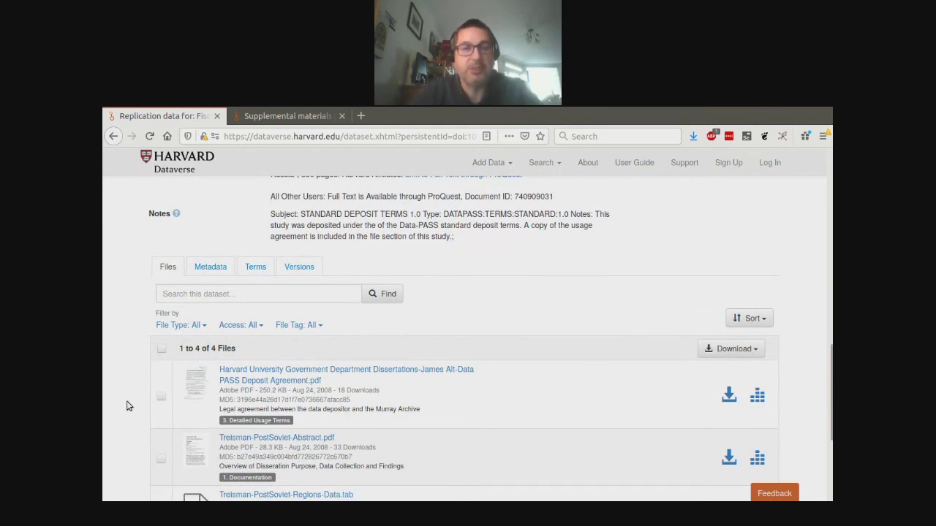
scroll(127, 405, "down", 5)
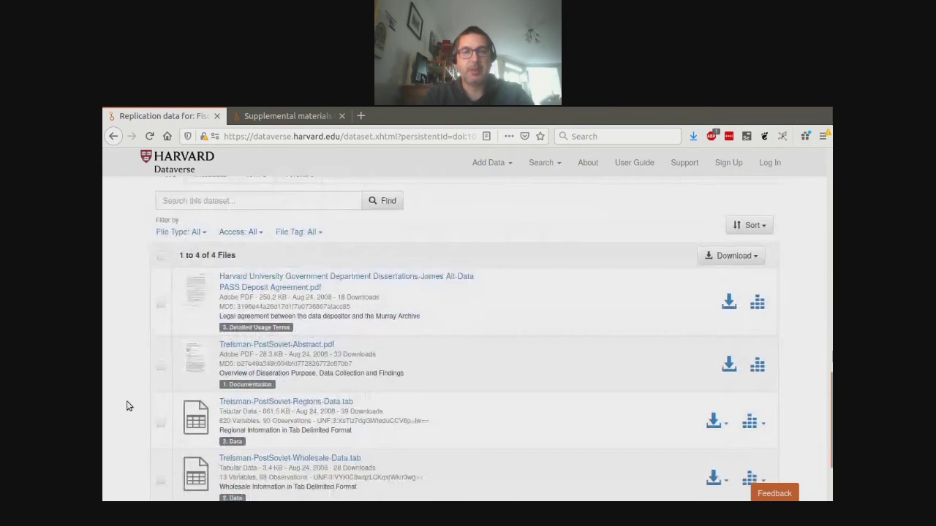
scroll(127, 405, "up", 1)
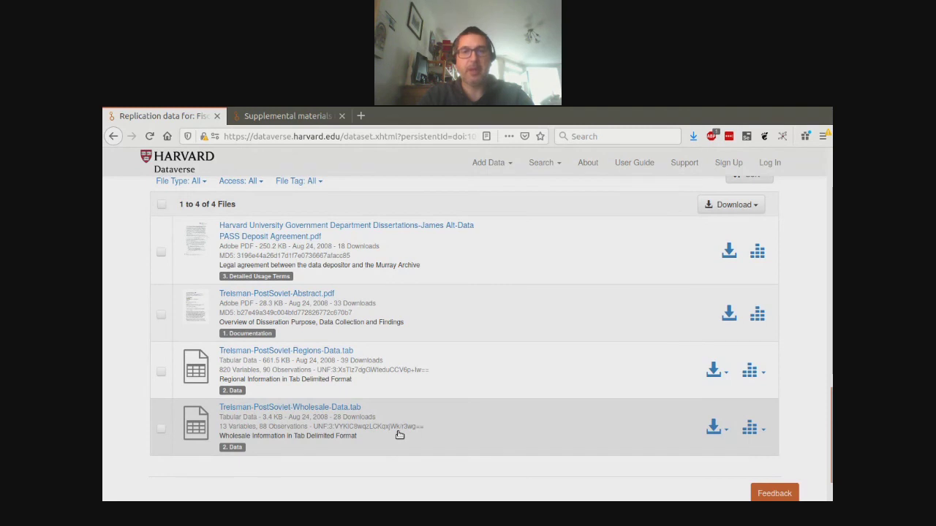
- Preview both pages of the Data-PASS Deposit Agreement PDF and close the preview
left_click(757, 252)
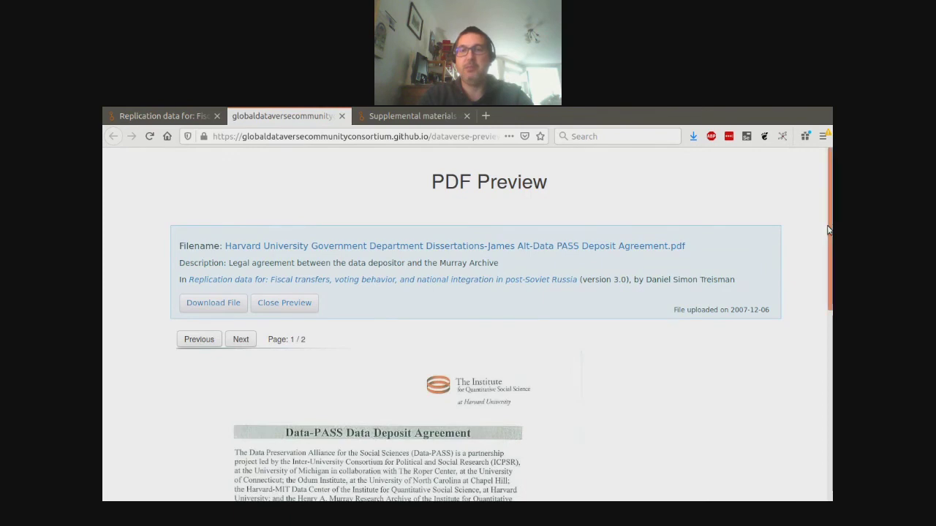
left_click_drag(828, 231, 828, 275)
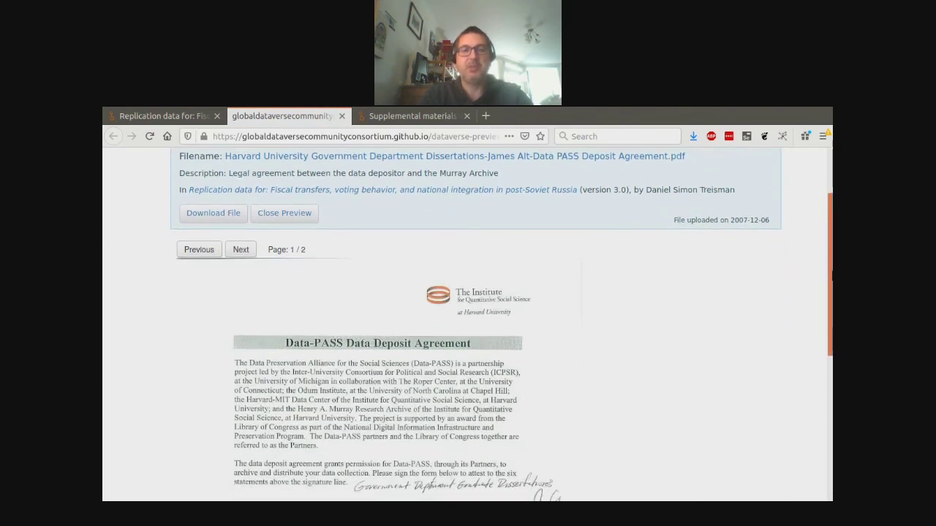
scroll(468, 324, "up", 2)
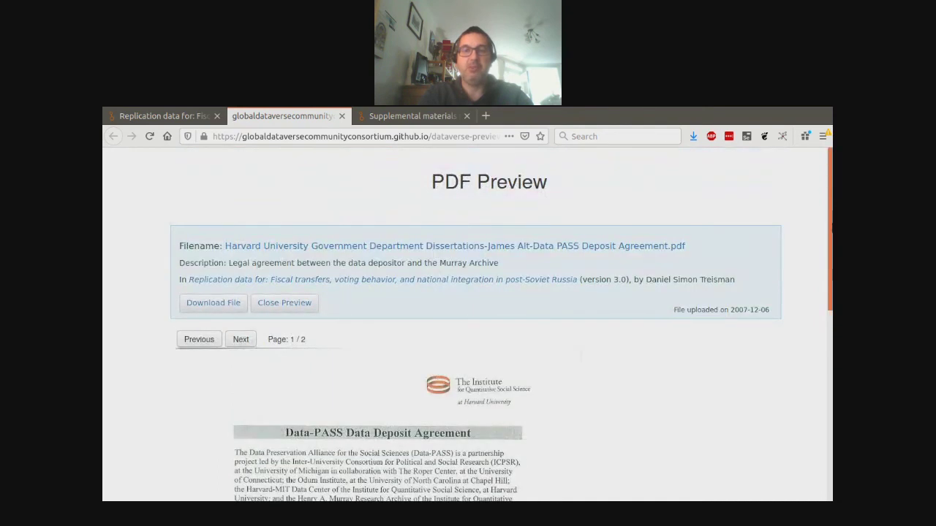
scroll(825, 319, "down", 4)
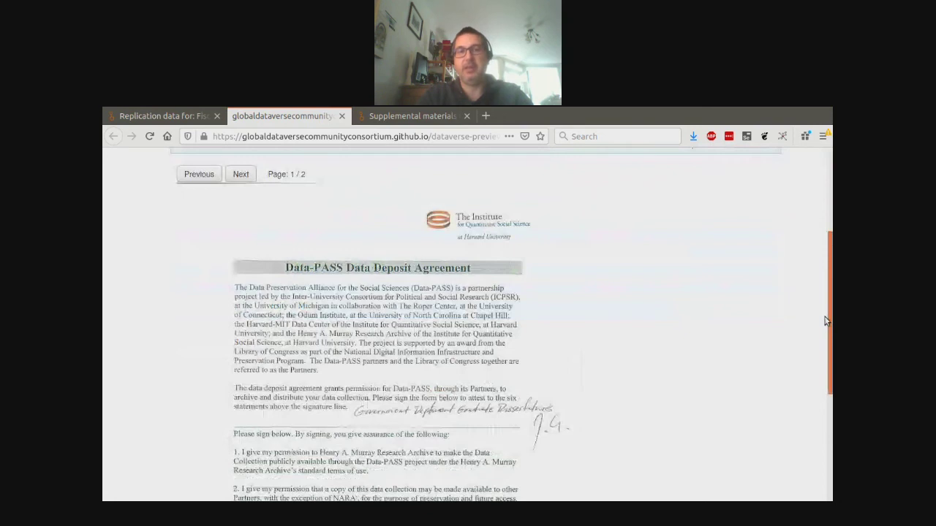
scroll(824, 322, "up", 1)
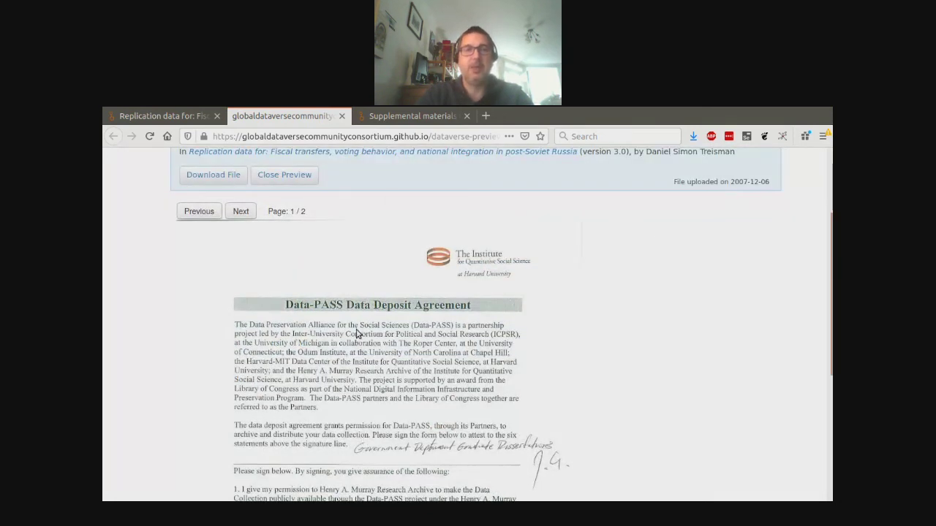
left_click(241, 212)
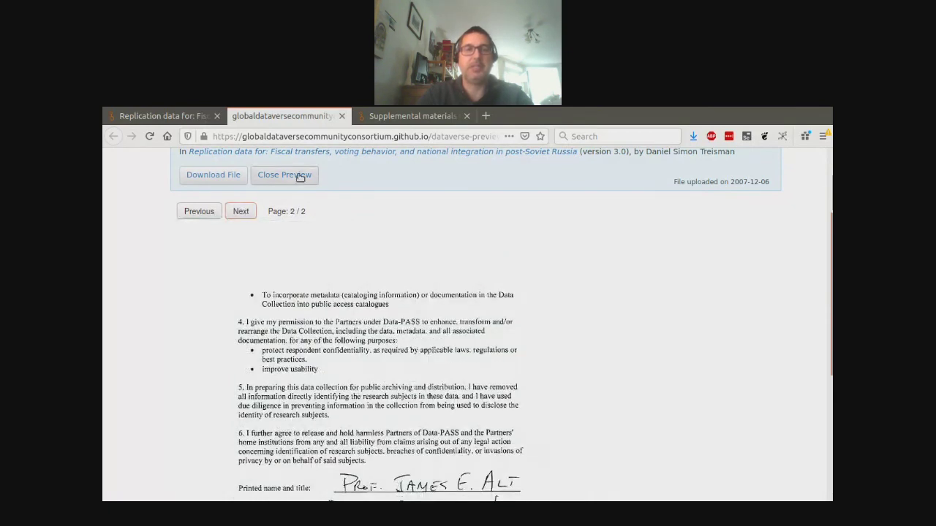
left_click(341, 116)
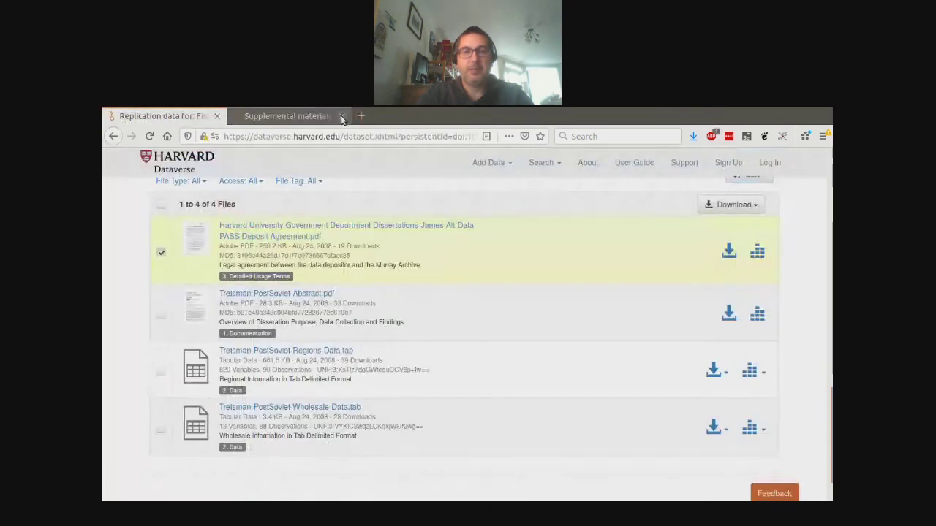
- Examine the tabular PostSoviet Regions data file with View Data, browse its rows, and close the spreadsheet viewer
left_click(764, 376)
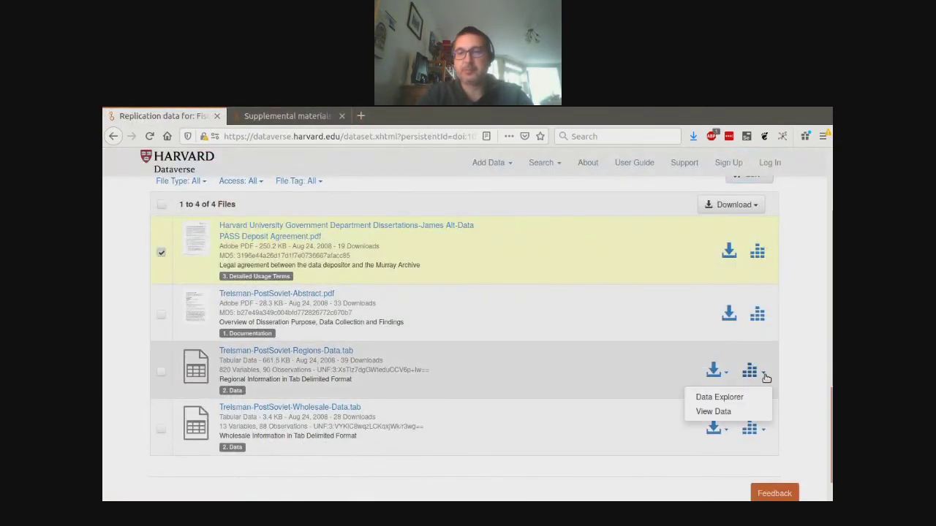
left_click(720, 414)
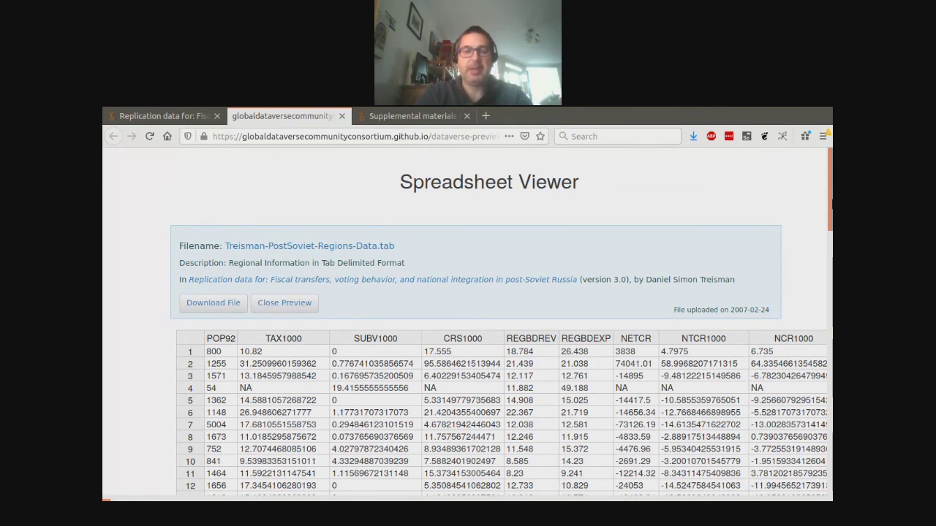
left_click_drag(831, 210, 830, 245)
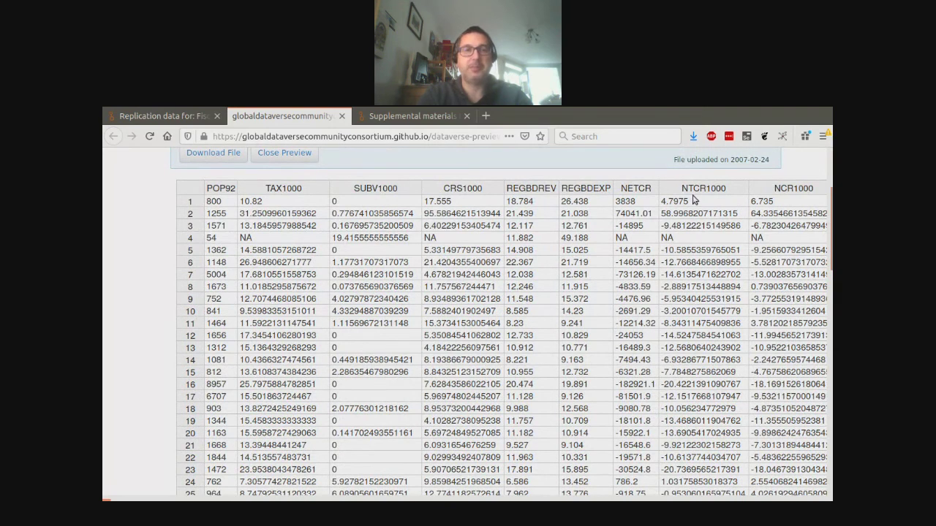
left_click(342, 117)
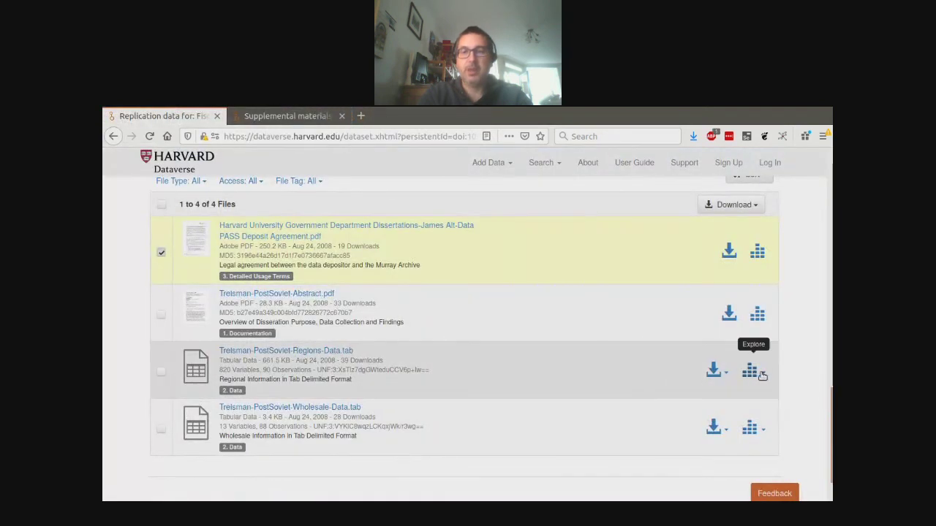
- Examine the variables of the PostSoviet Regions data file in Data Explorer and return to the dataset page
left_click(762, 376)
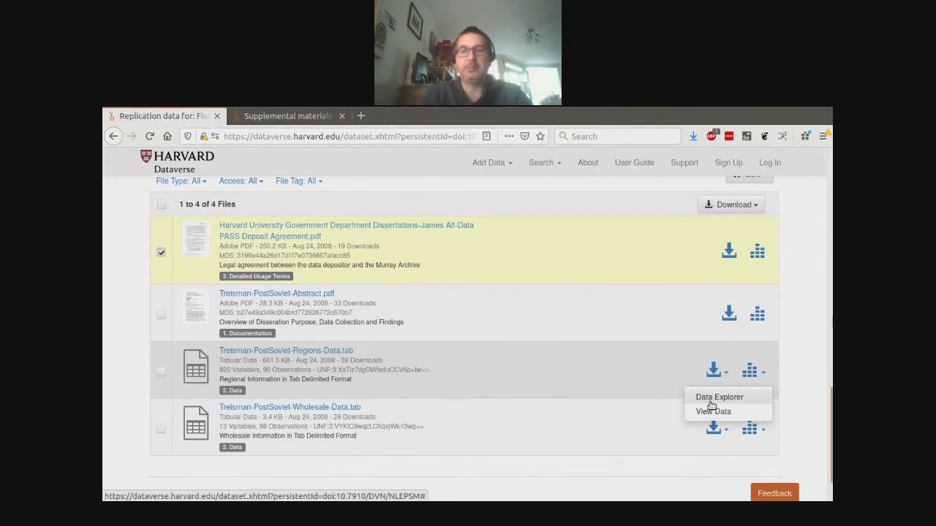
left_click(711, 400)
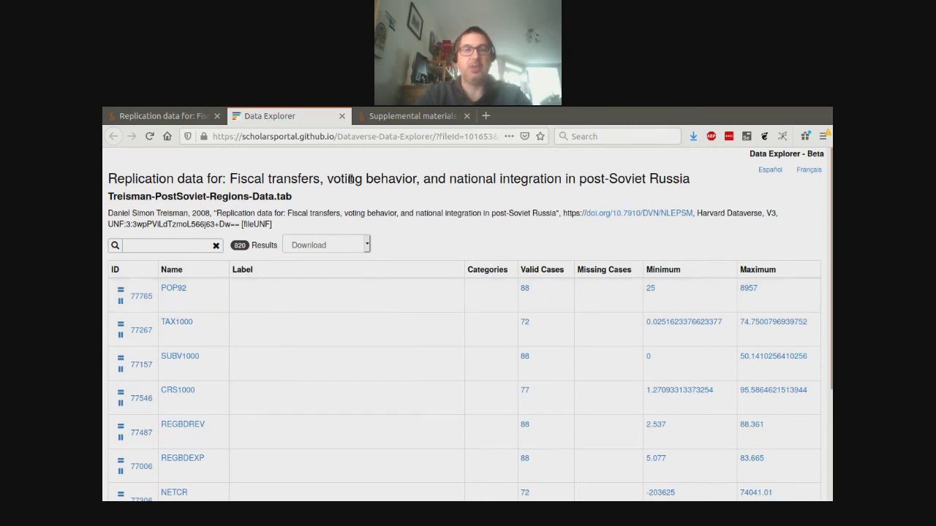
left_click(342, 116)
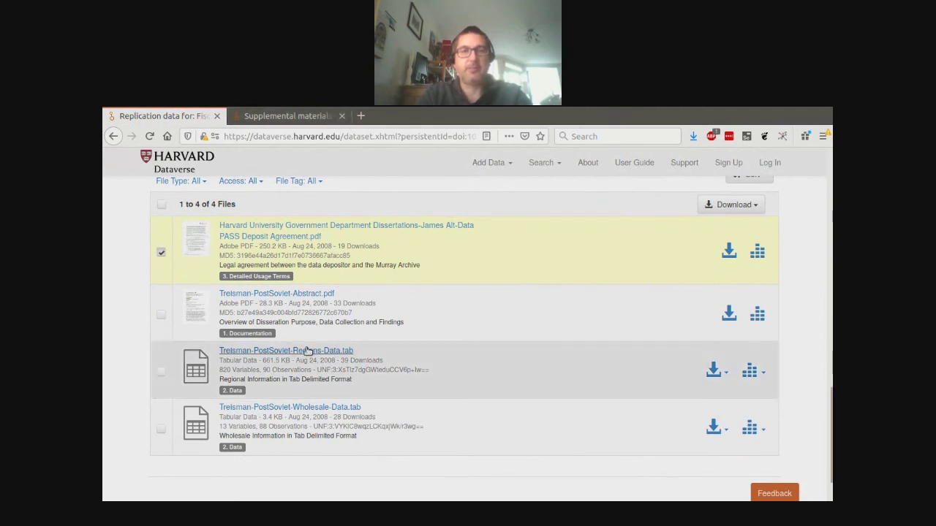
key("ctrl+l")
type("https://dataverse.harvard.edu/dataset.xhtml?persistentId=doi:10.7910/DVN/QOFLEZ")
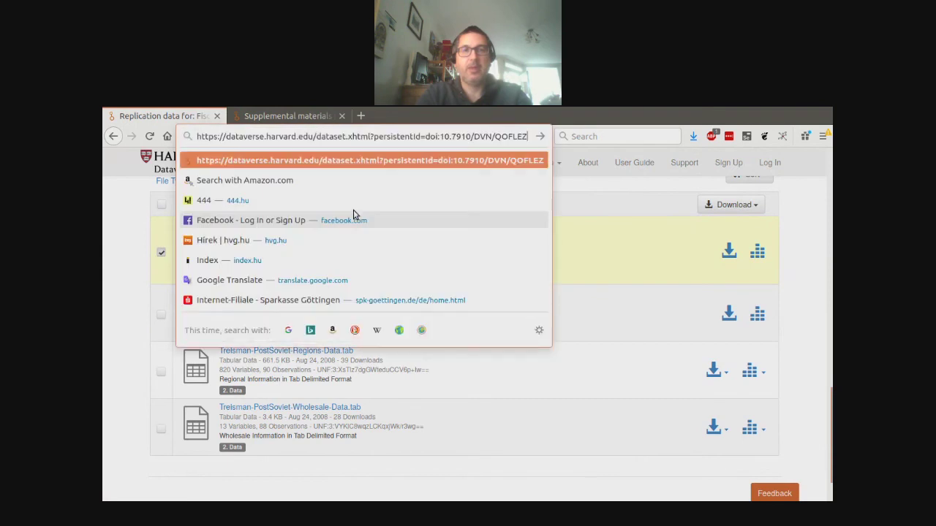
key("Return")
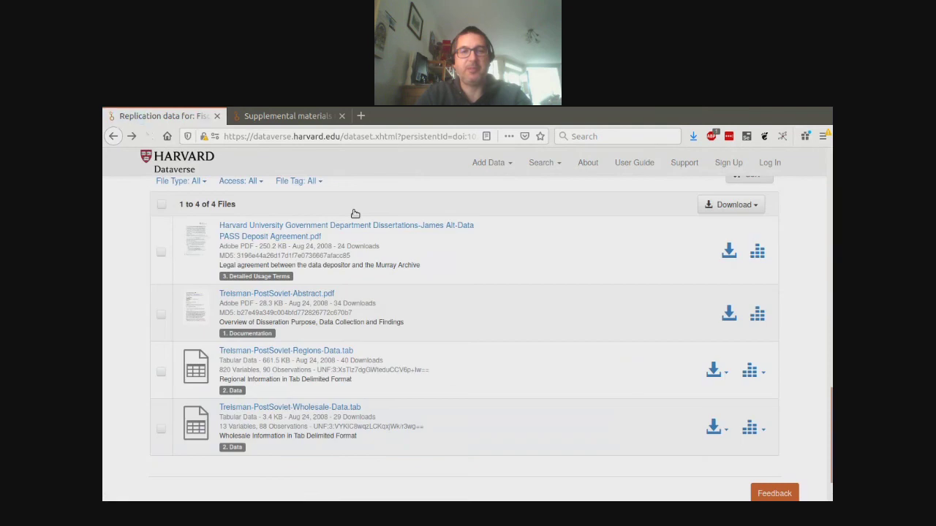
- Check the post-Soviet Russia dataset's version history and view the detailed changes made in version 3.0
scroll(128, 286, "up", 4)
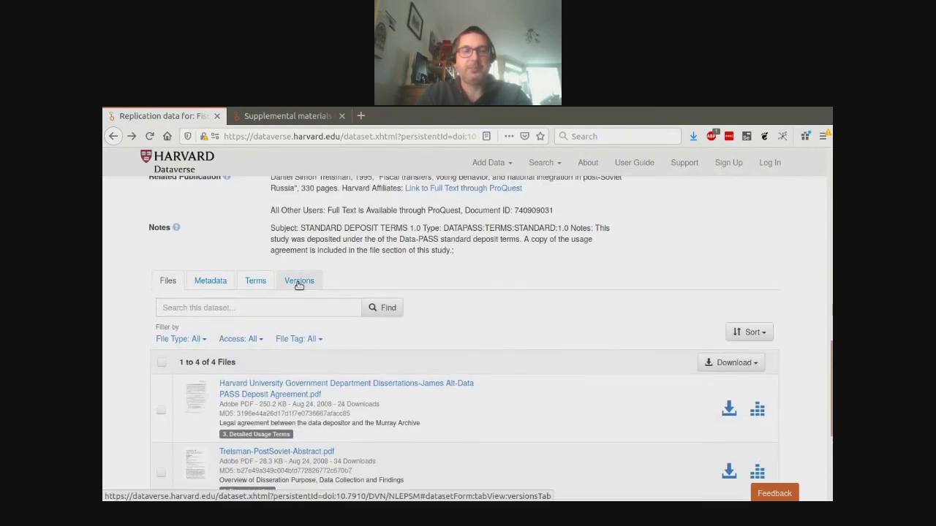
left_click(299, 278)
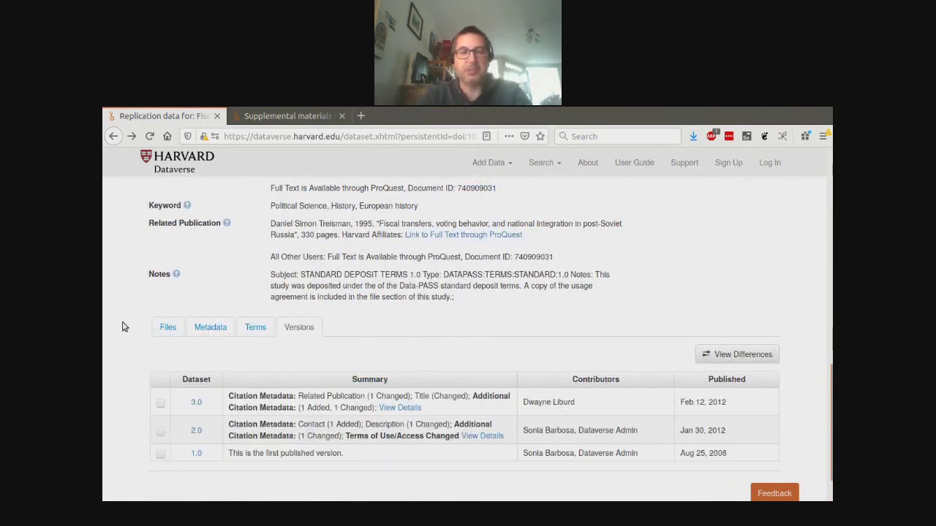
scroll(123, 327, "down", 2)
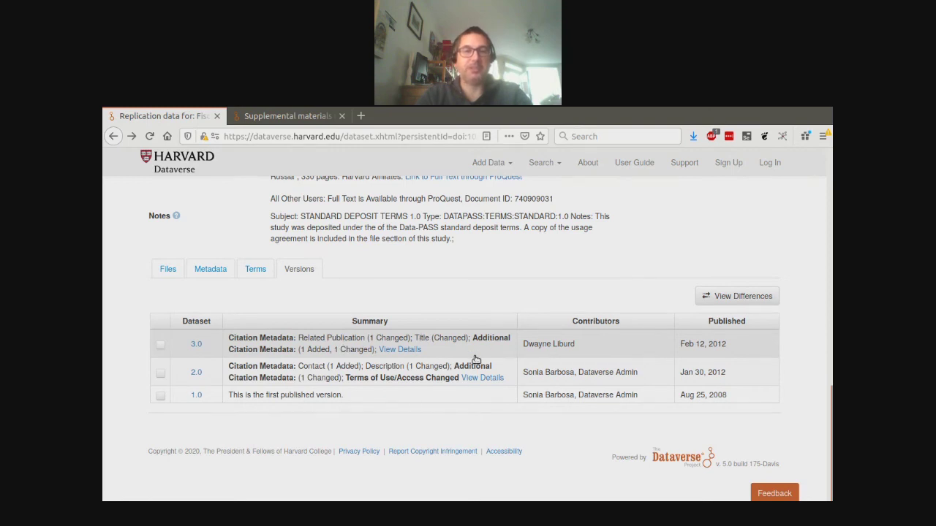
left_click(397, 349)
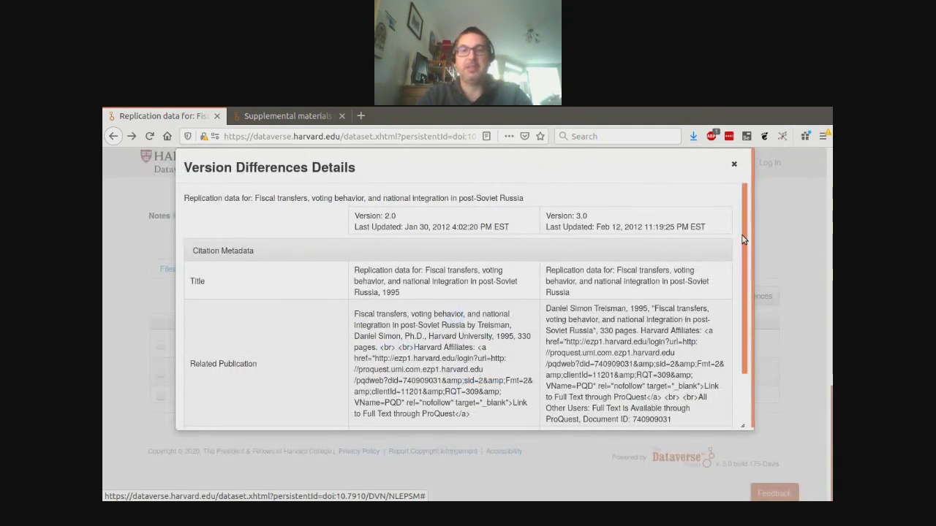
- Compare the dataset titles of versions 2.0 and 3.0 in the version differences and close the details
left_click_drag(399, 291, 355, 282)
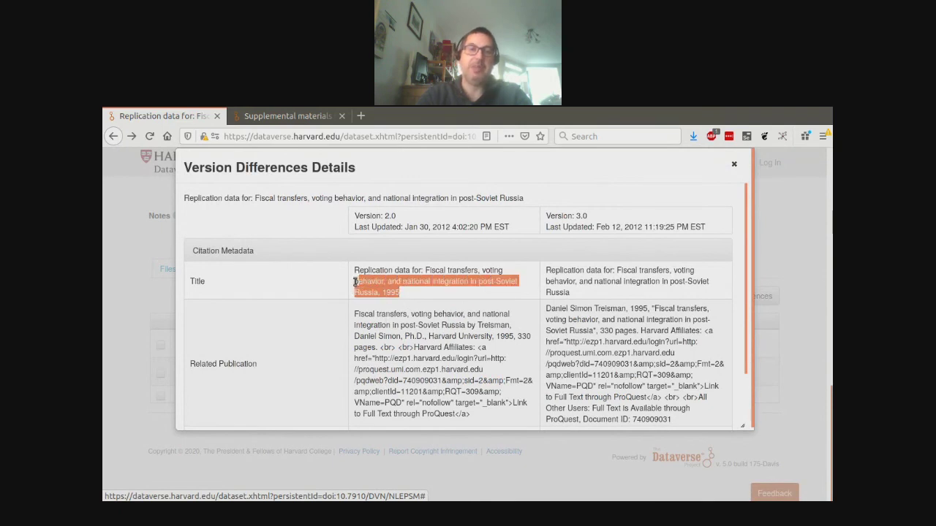
left_click(370, 216)
triple_click(370, 216)
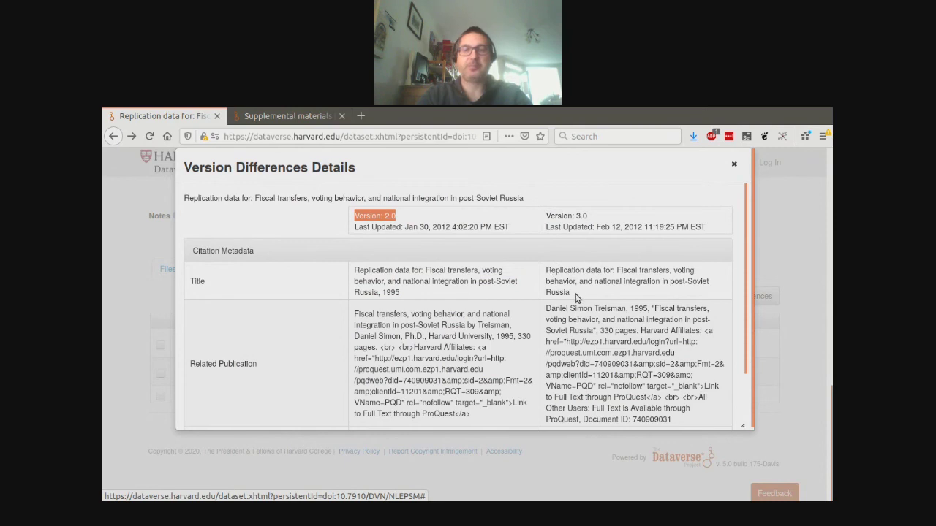
left_click(734, 165)
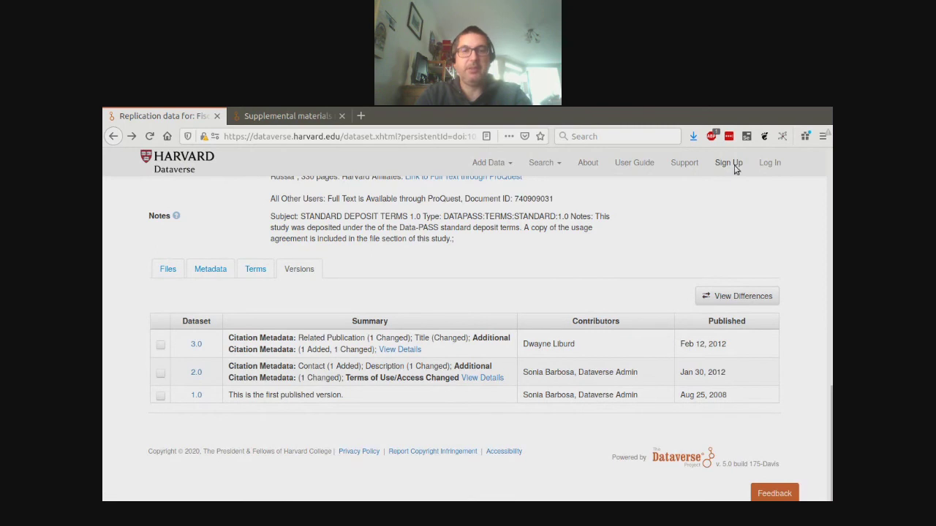
- Open the Harvard Dataverse dataset doi:10.7910/DVN/QOFLEZ on the Muncie Public Library and review its citation, description, subject and keywords
left_click(415, 137)
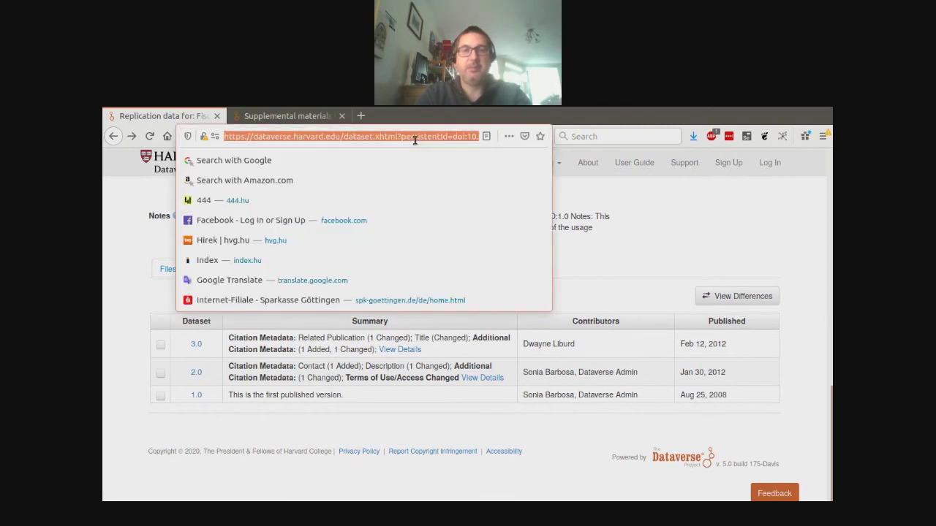
key("Return")
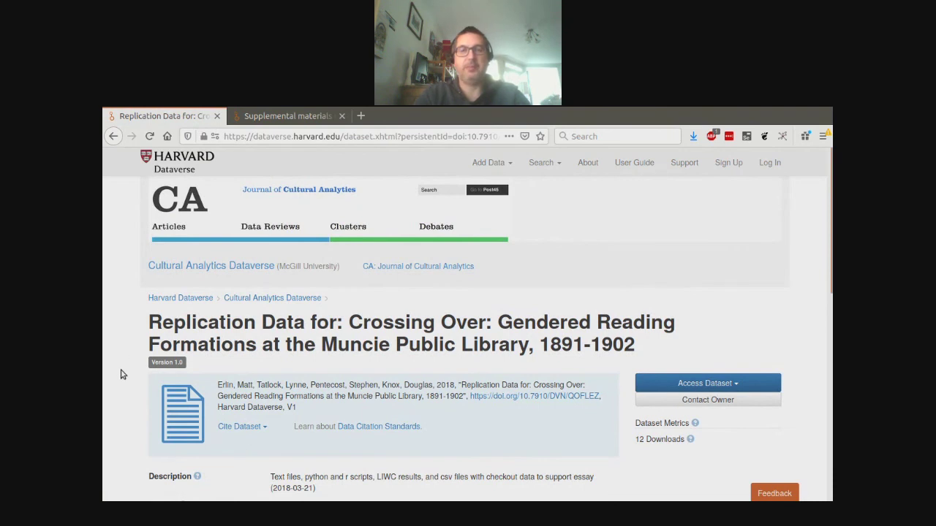
scroll(122, 375, "down", 3)
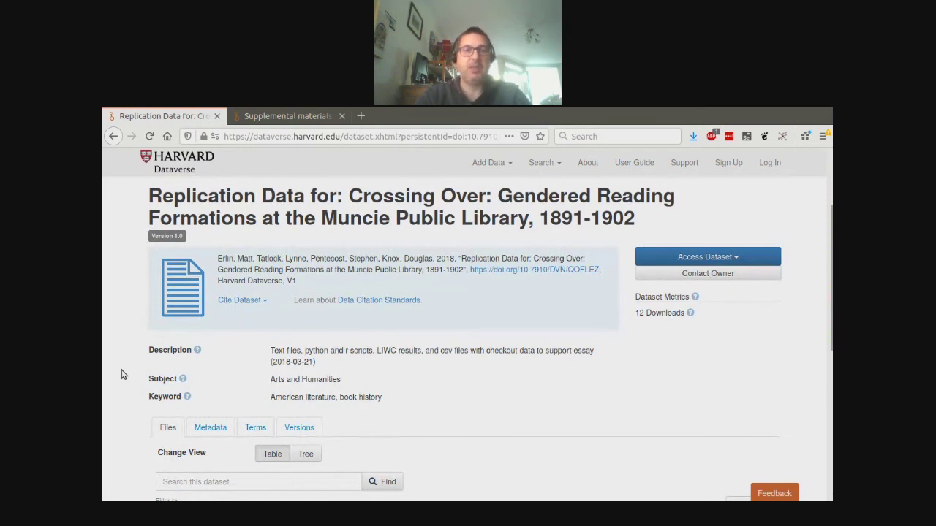
scroll(115, 369, "up", 3)
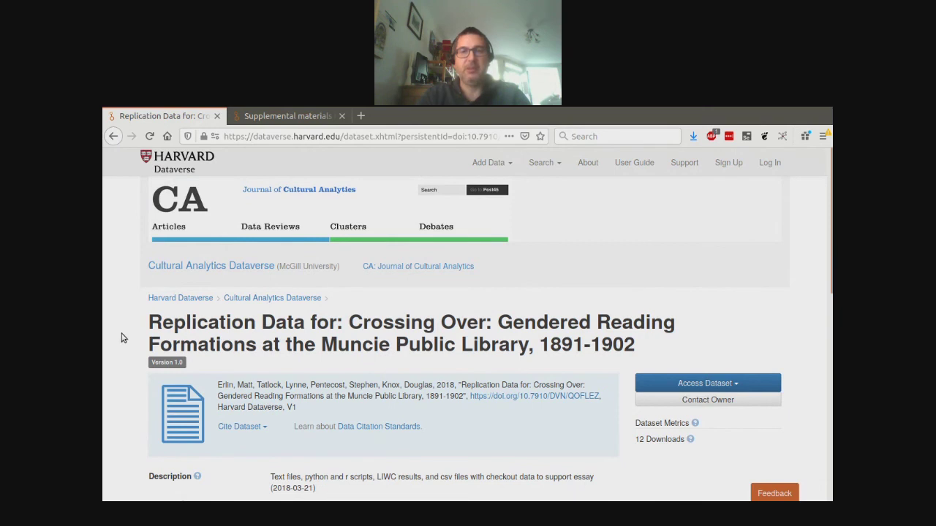
scroll(122, 338, "down", 3)
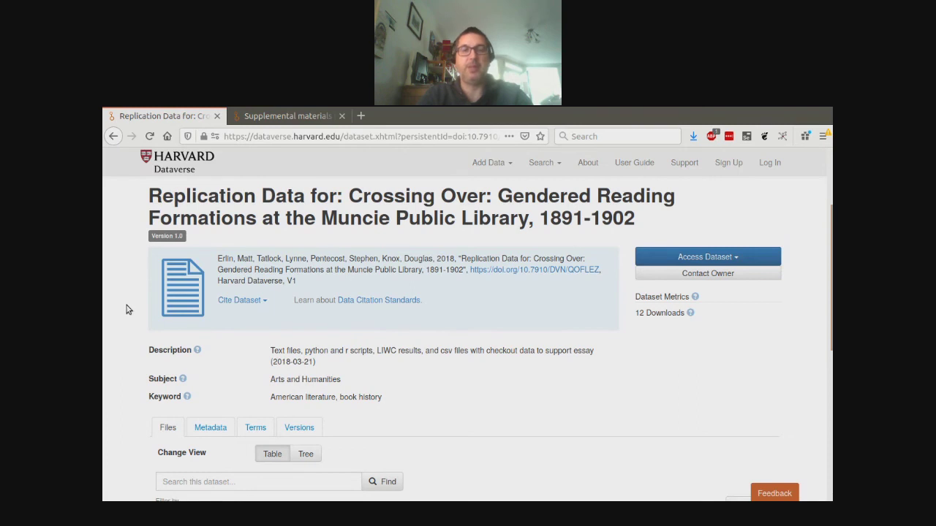
- Examine the file list of the Muncie Public Library dataset and return to the start of its page
left_click_drag(831, 259, 832, 266)
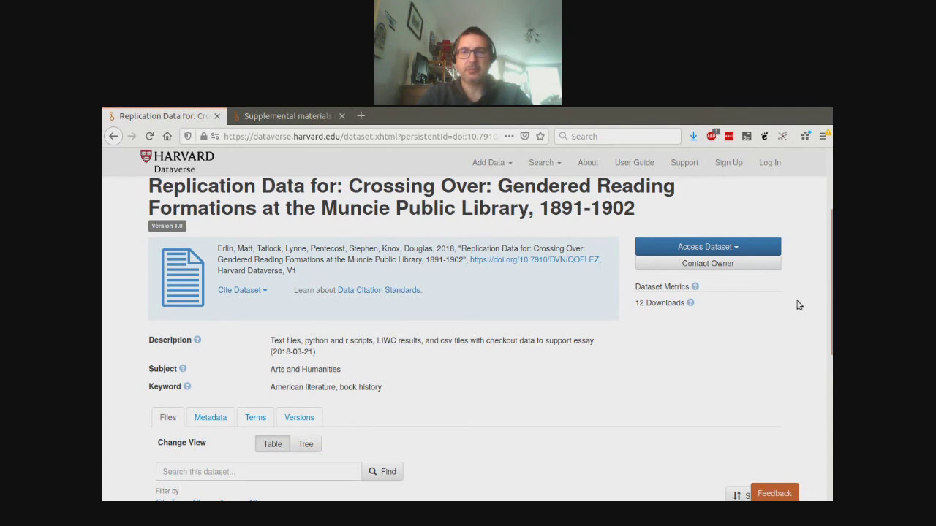
left_click_drag(829, 296, 832, 417)
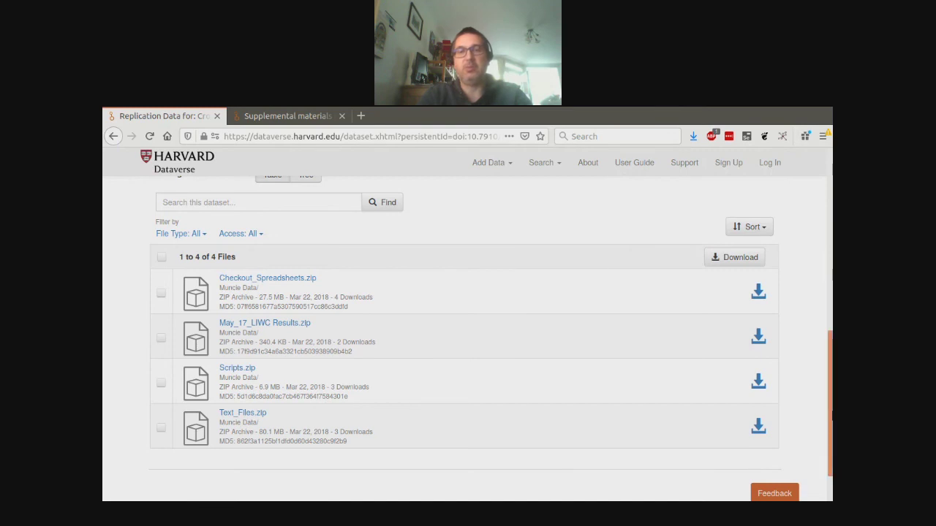
left_click_drag(831, 416, 832, 427)
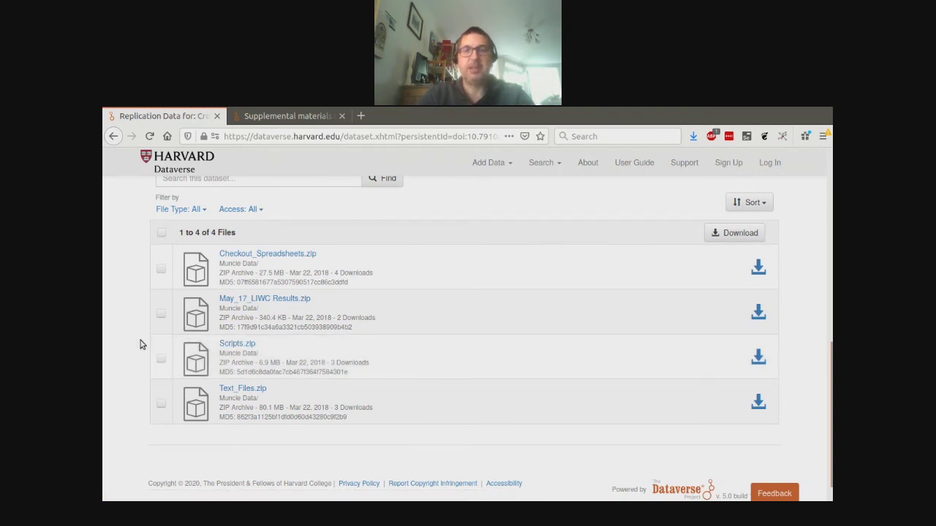
scroll(142, 344, "up", 15)
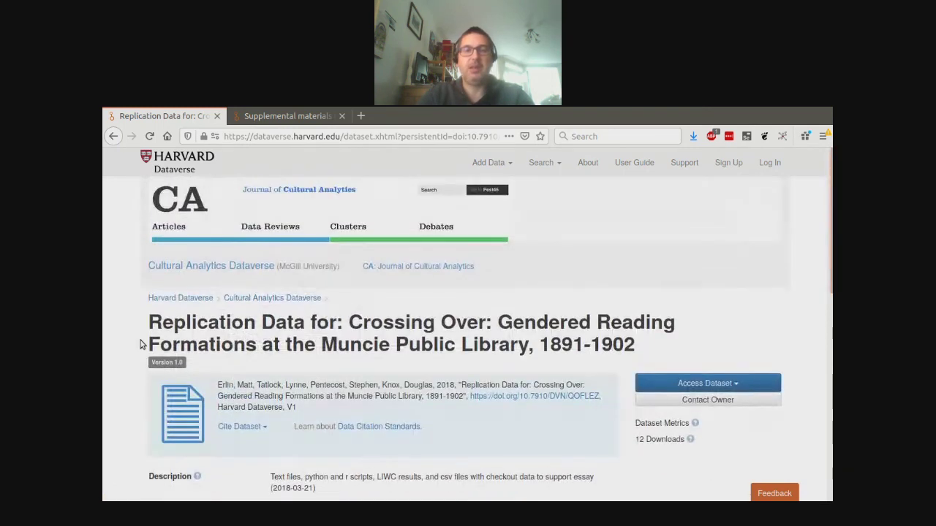
- Switch to the Göttingen Research Online dataset "Validating 111.1 million MARC records" and open its metadata for editing
left_click(299, 119)
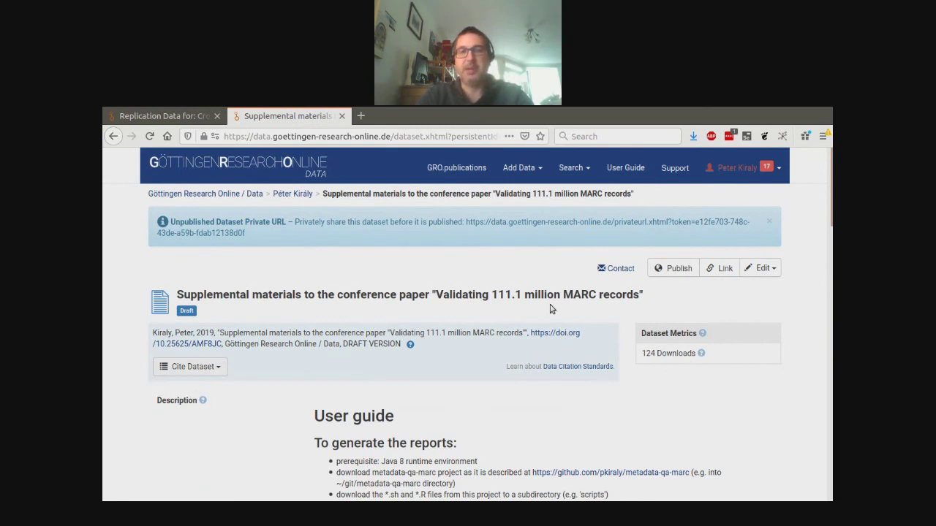
left_click(772, 270)
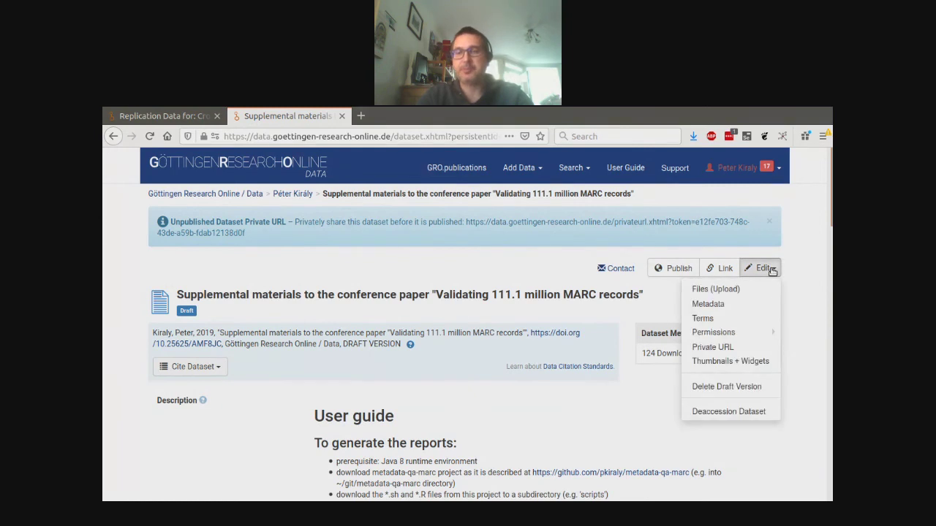
left_click(698, 305)
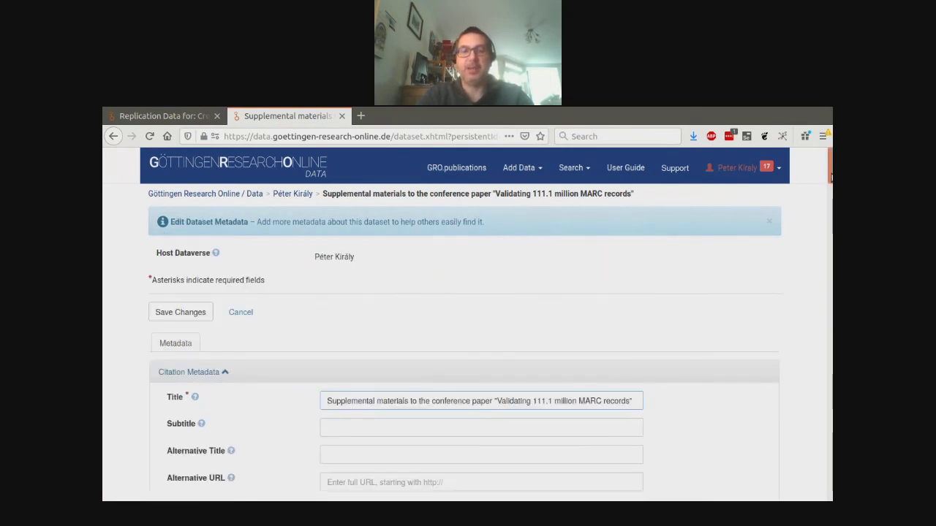
- Review the title, author and contact fields in the citation metadata and check the available author identifier schemes
left_click_drag(831, 175, 830, 192)
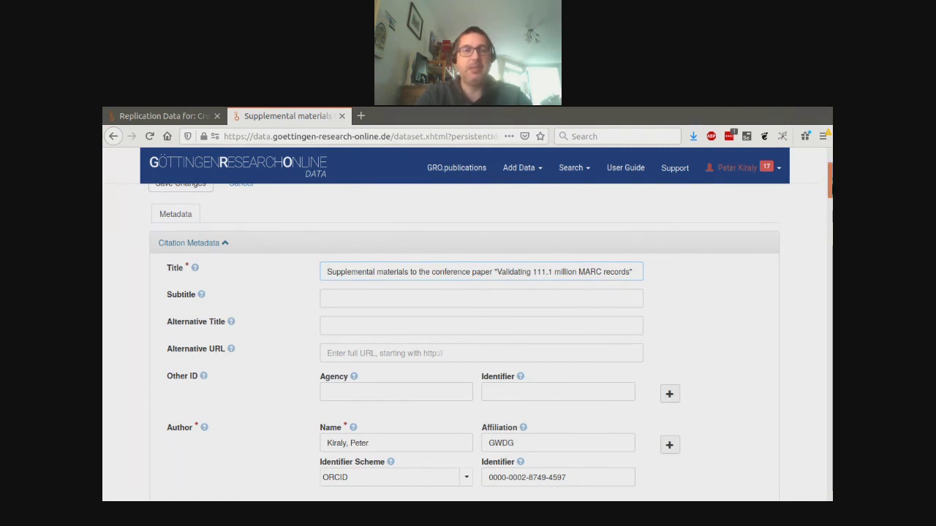
scroll(831, 189, "down", 1)
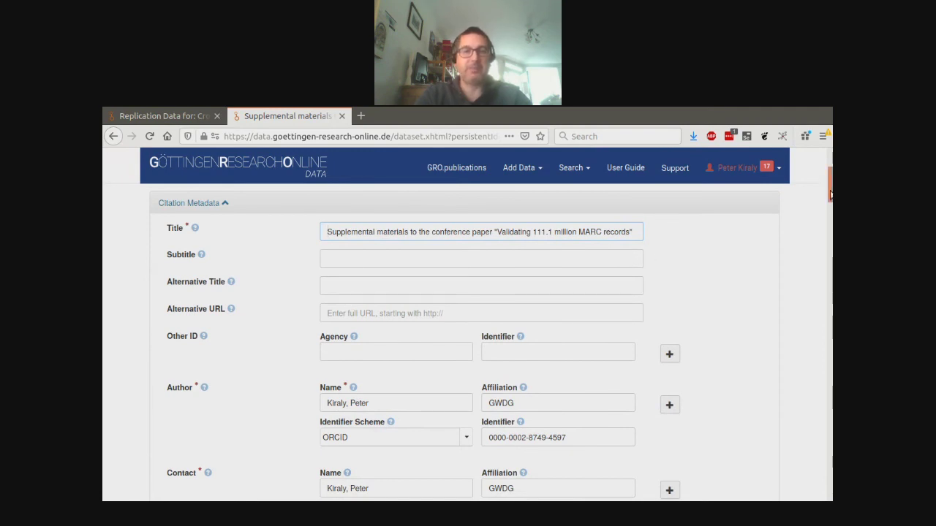
left_click_drag(831, 193, 827, 210)
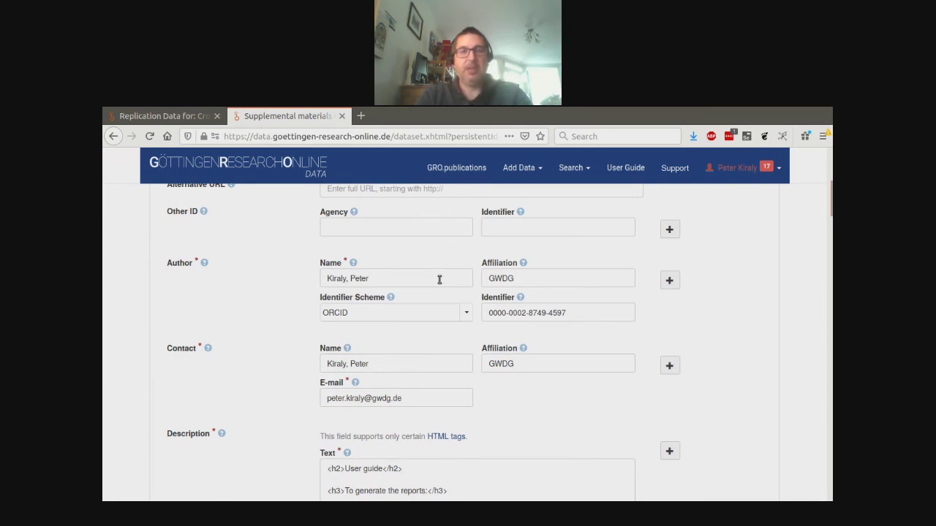
left_click(466, 315)
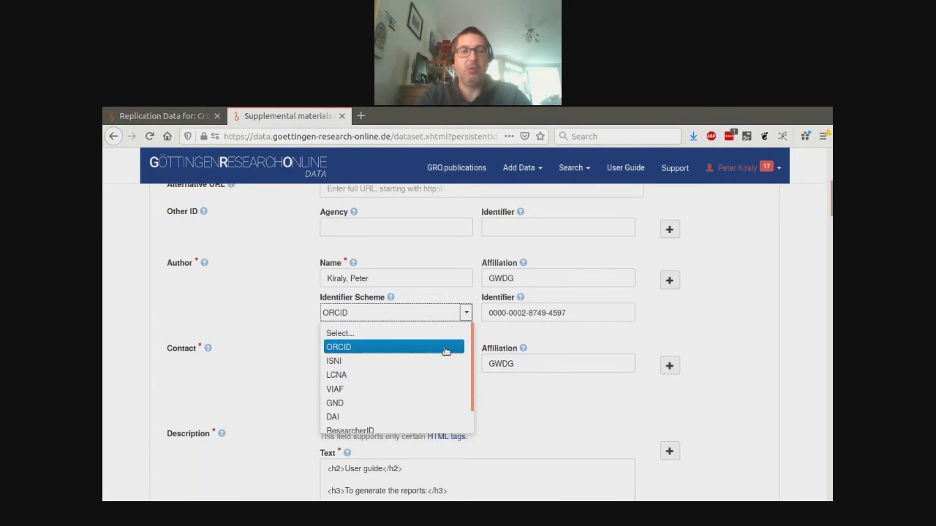
left_click_drag(472, 361, 470, 386)
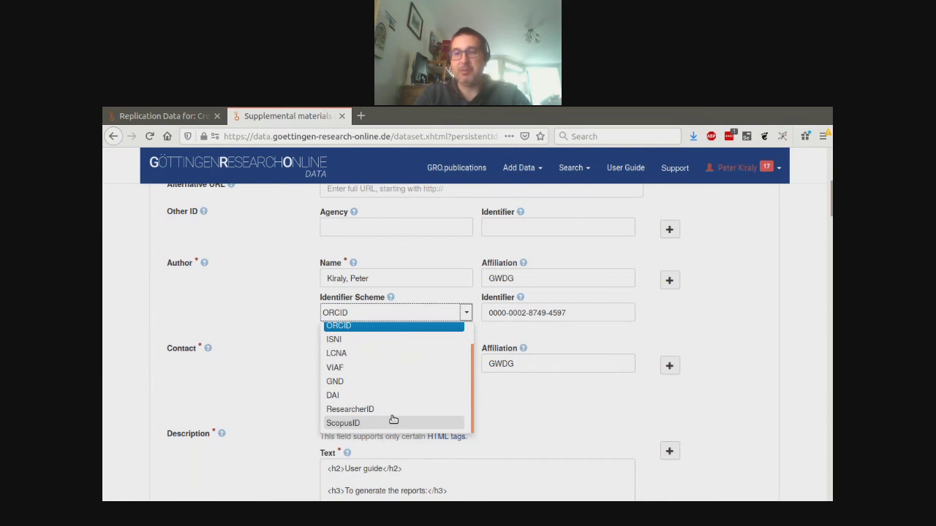
left_click(234, 412)
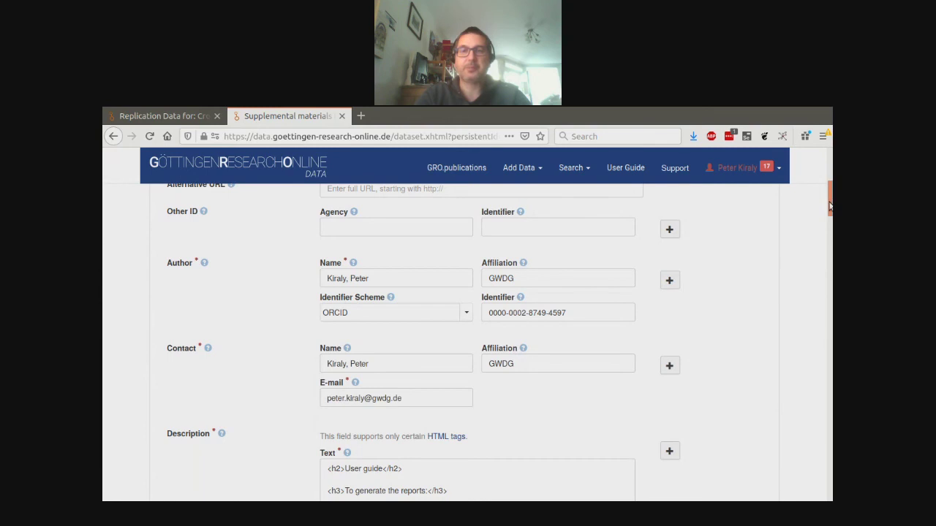
- Inspect the Subject and Keyword fields of the citation metadata, including the keyword's term and vocabulary URL
left_click_drag(830, 206, 830, 276)
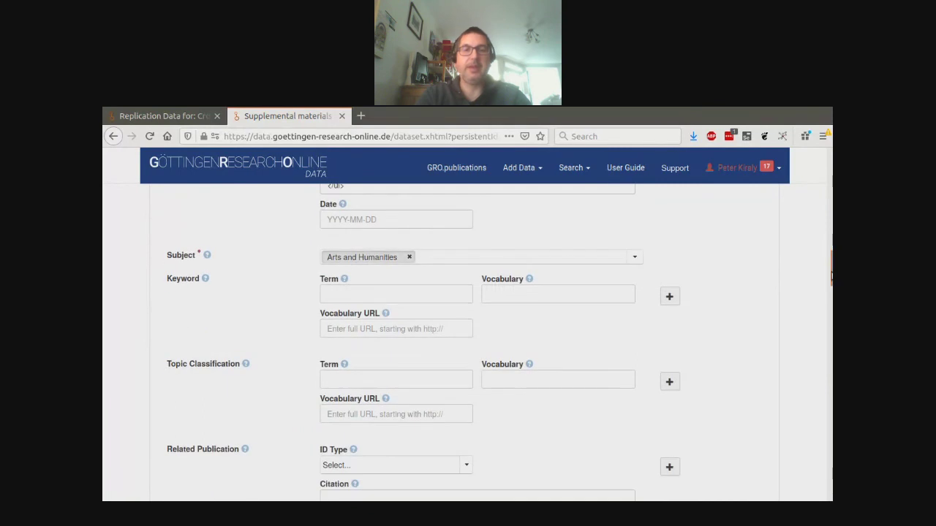
left_click(391, 296)
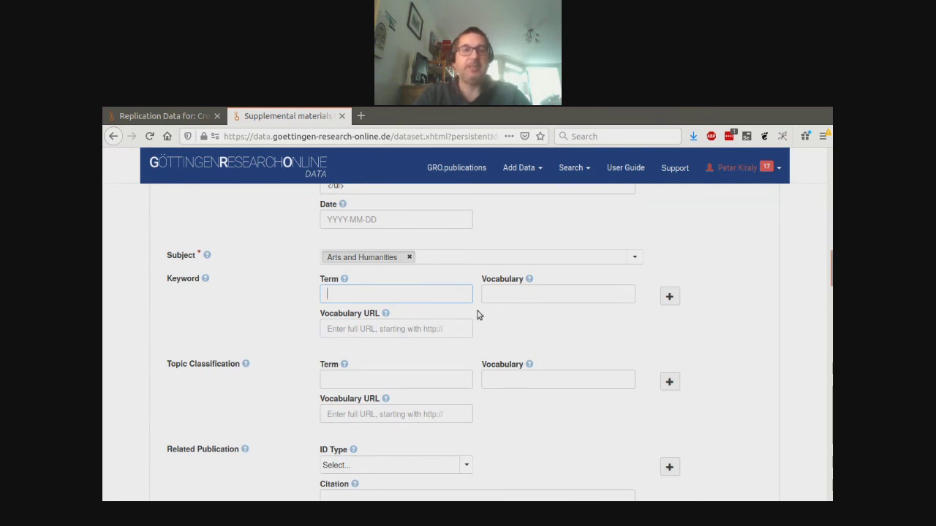
left_click(419, 328)
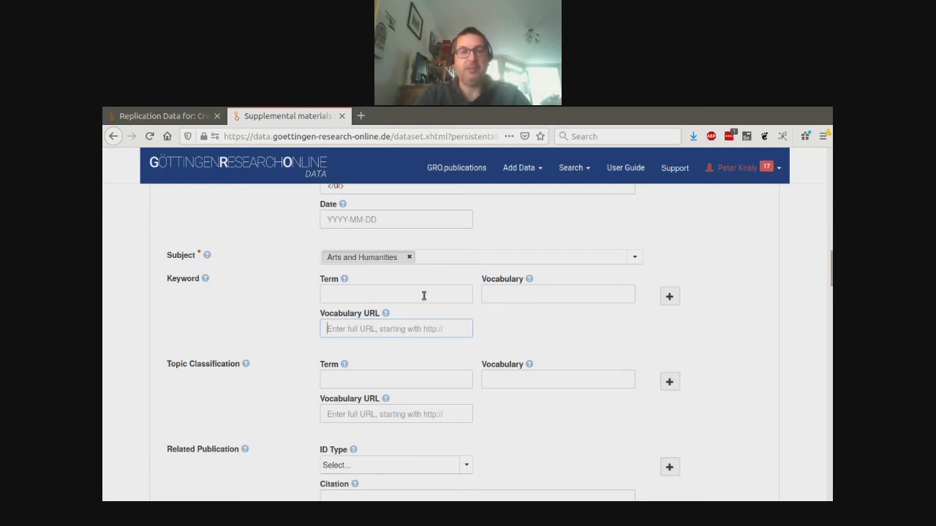
left_click(778, 299)
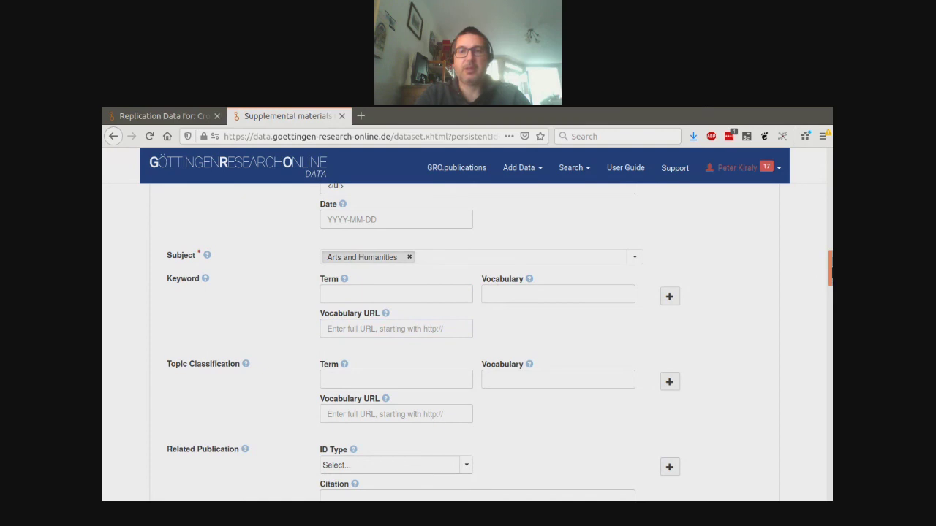
- Examine the remaining citation metadata fields from Related Publication to Documentation and Access to Sources, and return to the start of the form
scroll(829, 293, "down", 5)
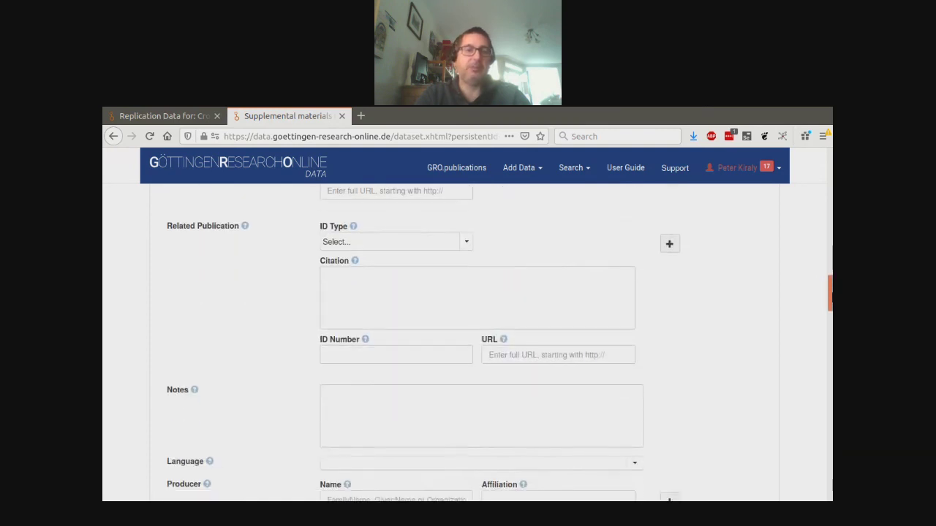
scroll(830, 307, "down", 5)
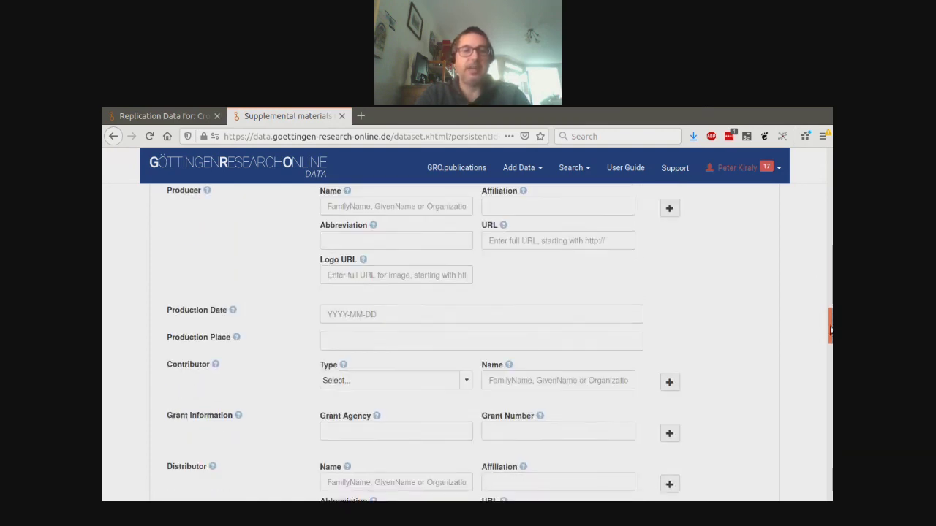
scroll(829, 344, "down", 5)
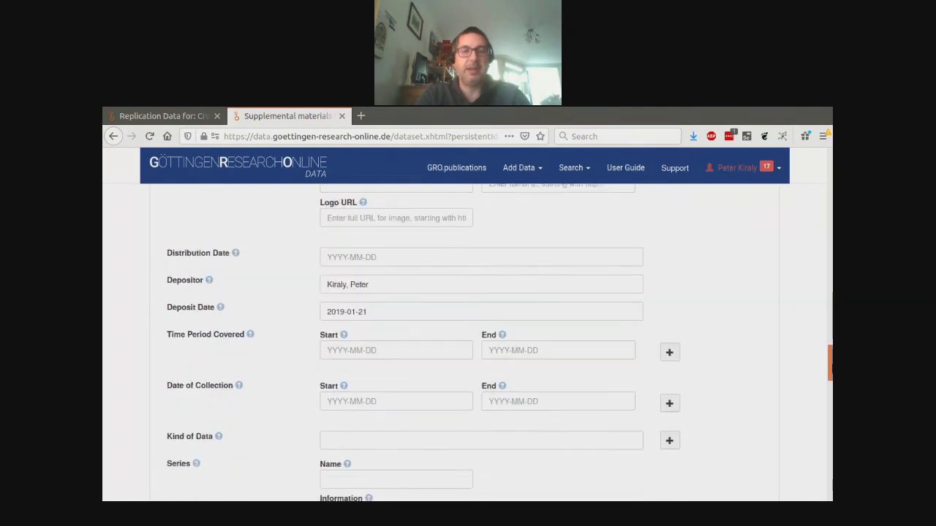
scroll(500, 344, "down", 5)
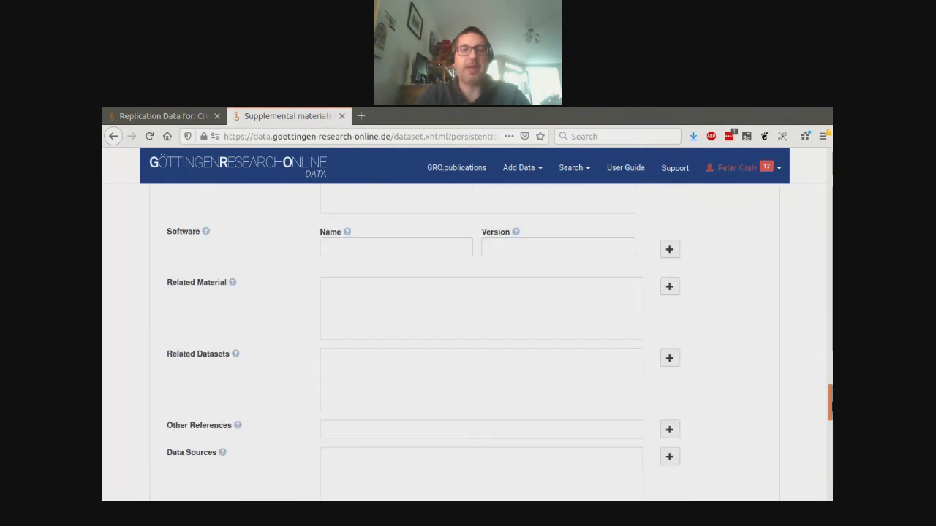
scroll(500, 344, "down", 4)
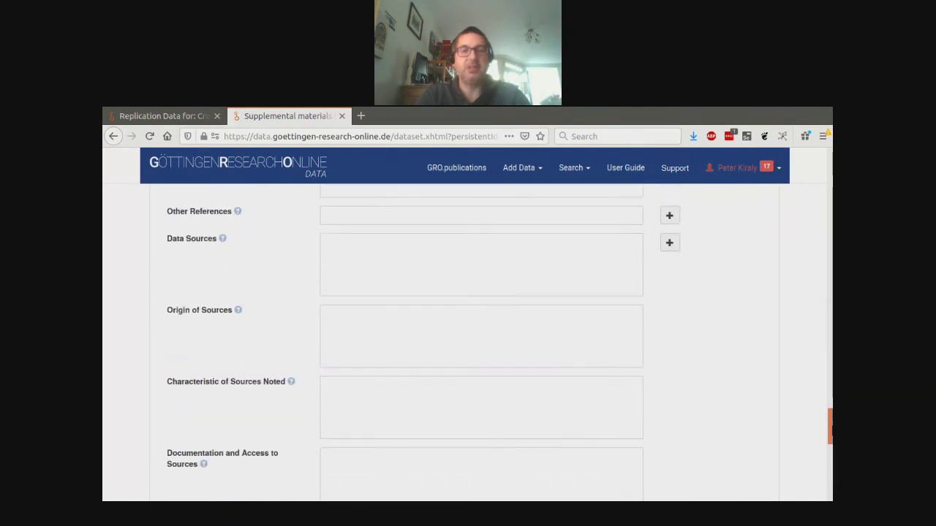
scroll(500, 344, "down", 1)
scroll(500, 344, "up", 1)
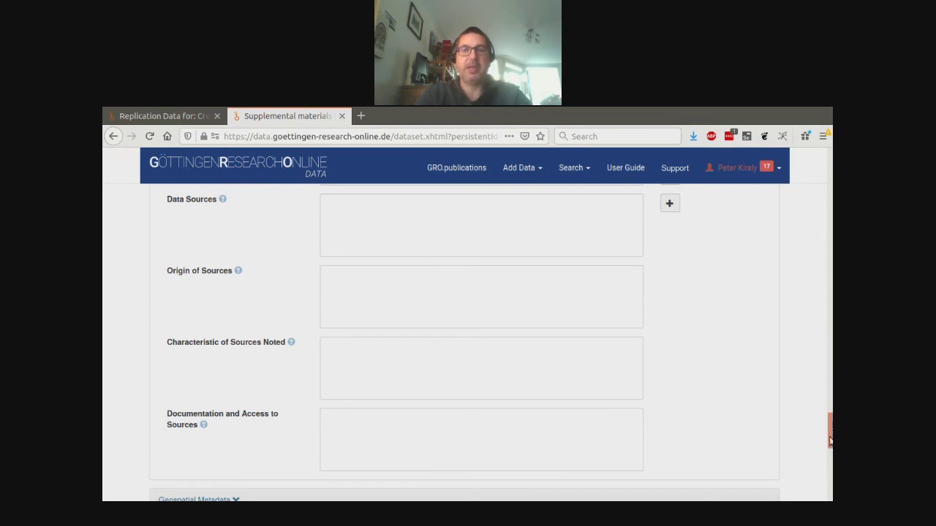
left_click_drag(830, 439, 830, 170)
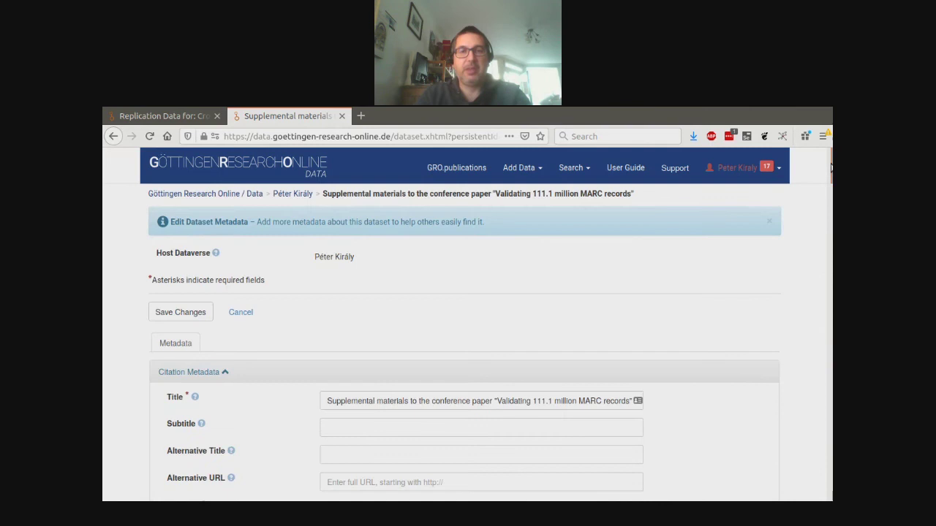
- Open the unpublished draft dataset "test" from the owner's dataverse and check its available editing options
left_click(296, 196)
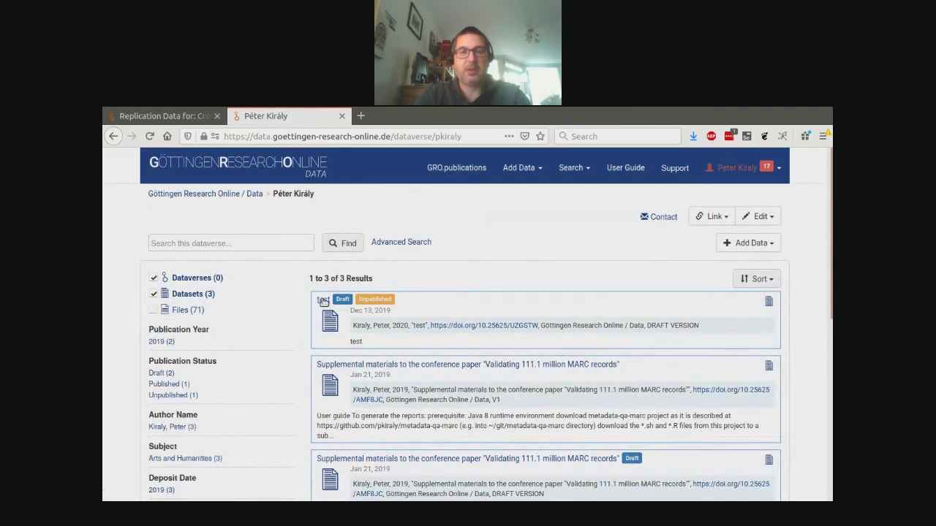
left_click(323, 301)
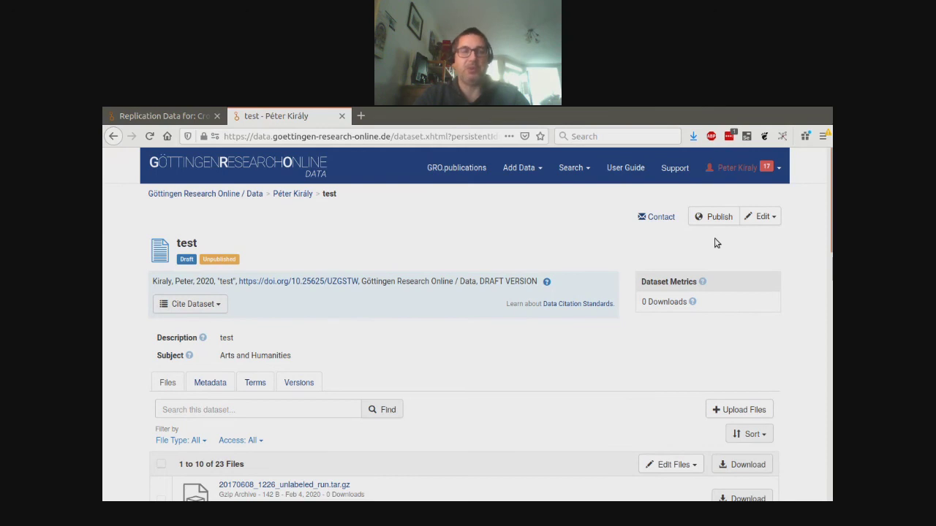
left_click(775, 218)
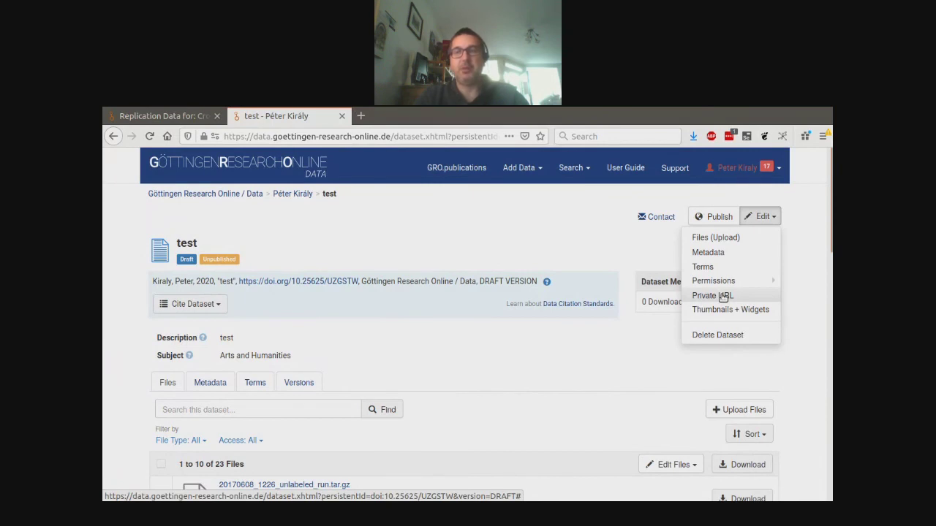
left_click(798, 291)
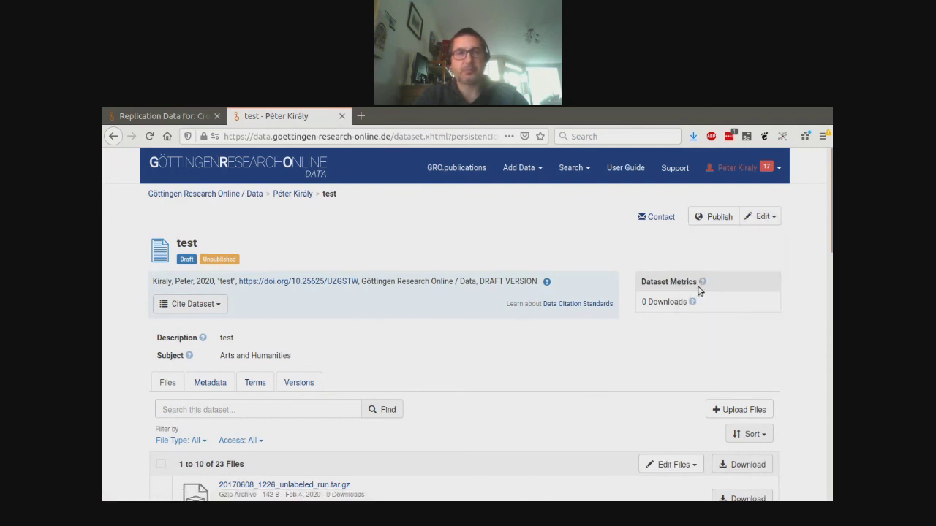
- Return to the owner's dataverse, open its permissions settings and review the defined roles with their associated permissions
left_click(293, 194)
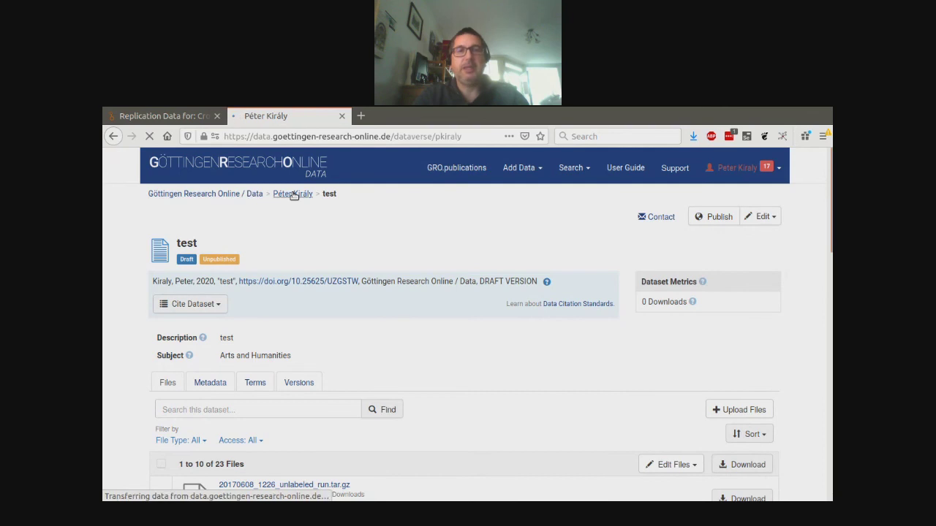
left_click(773, 216)
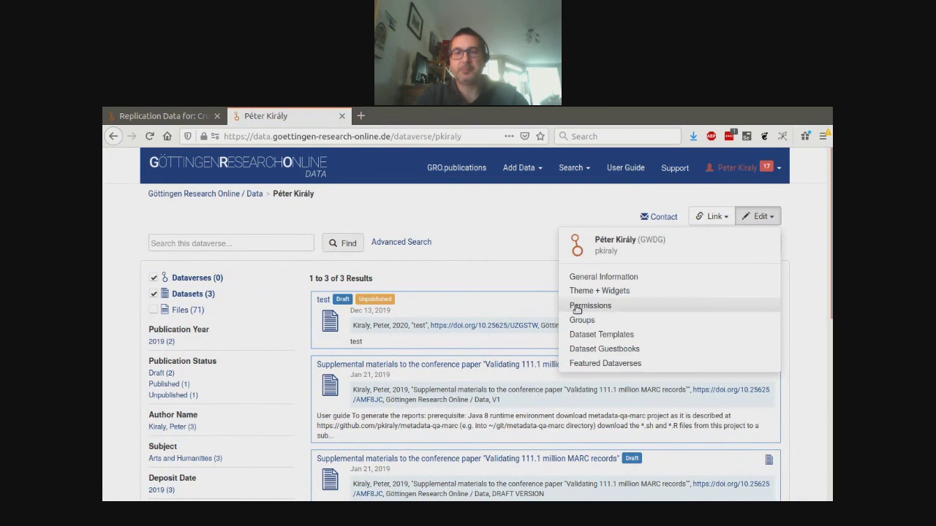
left_click(589, 307)
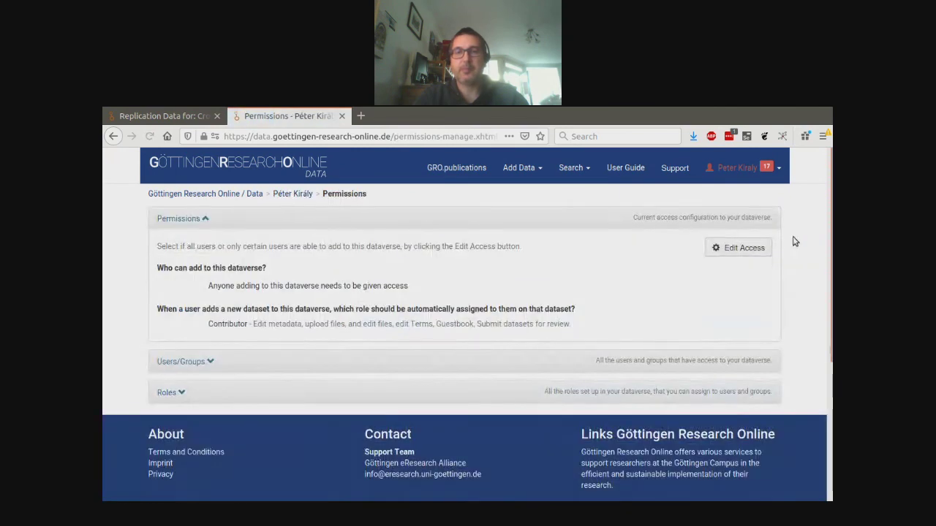
left_click(184, 392)
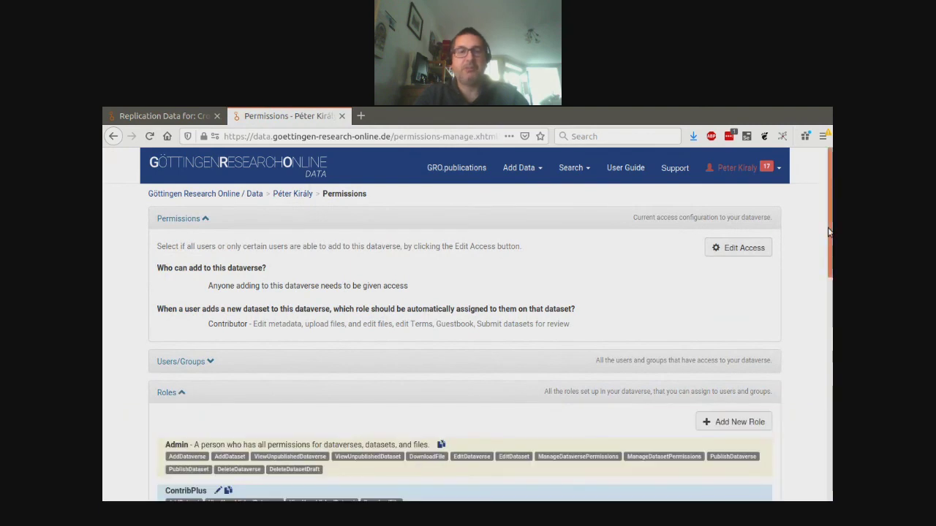
left_click_drag(829, 232, 829, 312)
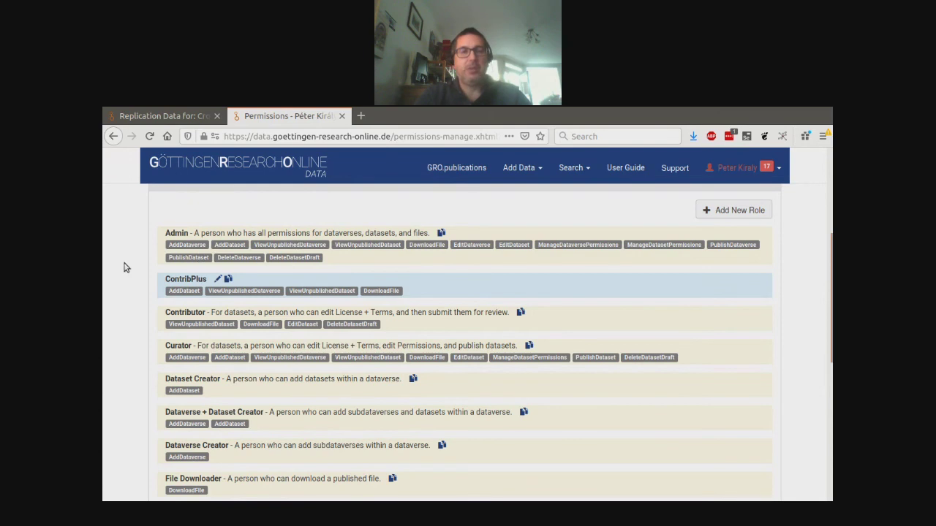
scroll(124, 268, "up", 3)
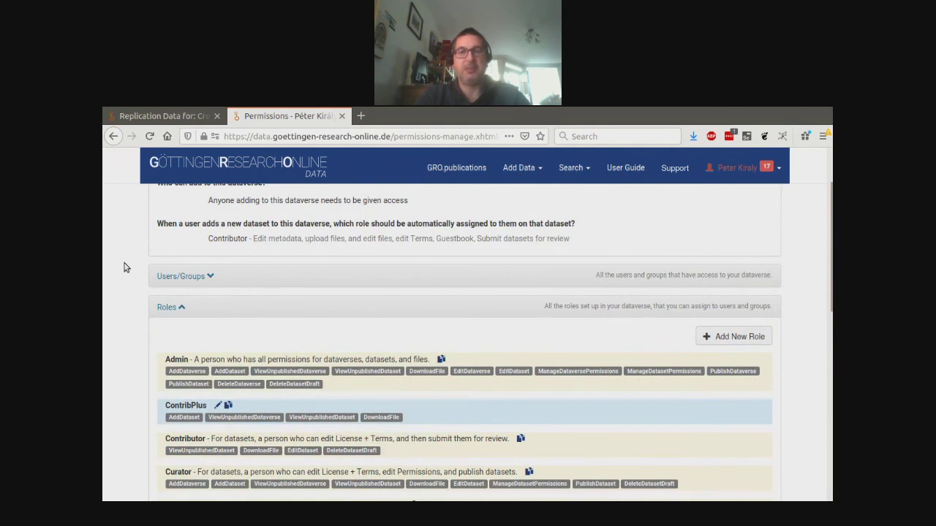
- Under the dataverse's users and groups, try out assigning the Curator role to an existing user, and dismiss the assignment without saving
left_click(211, 277)
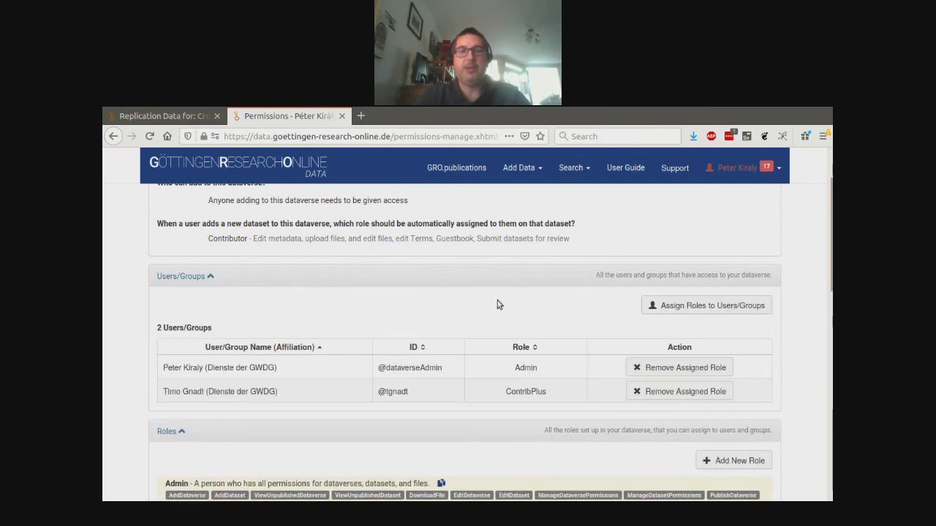
left_click(710, 307)
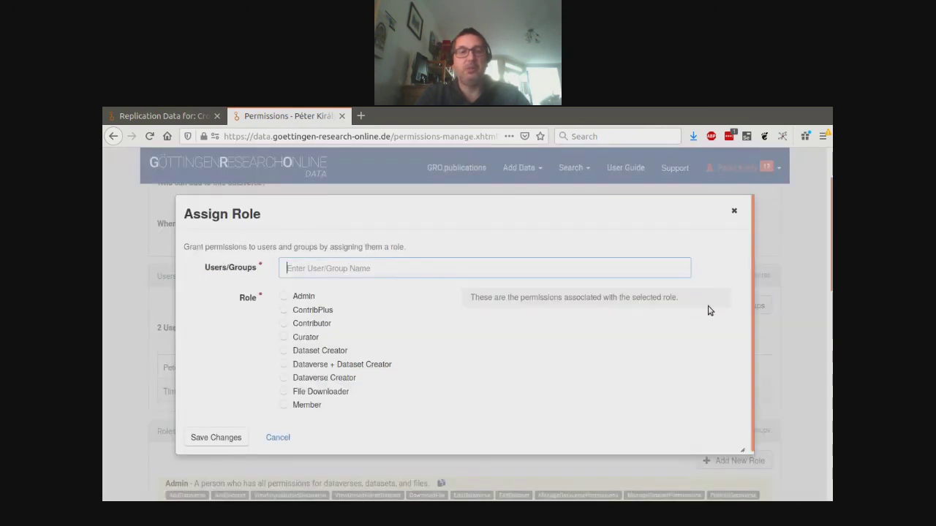
type("timo")
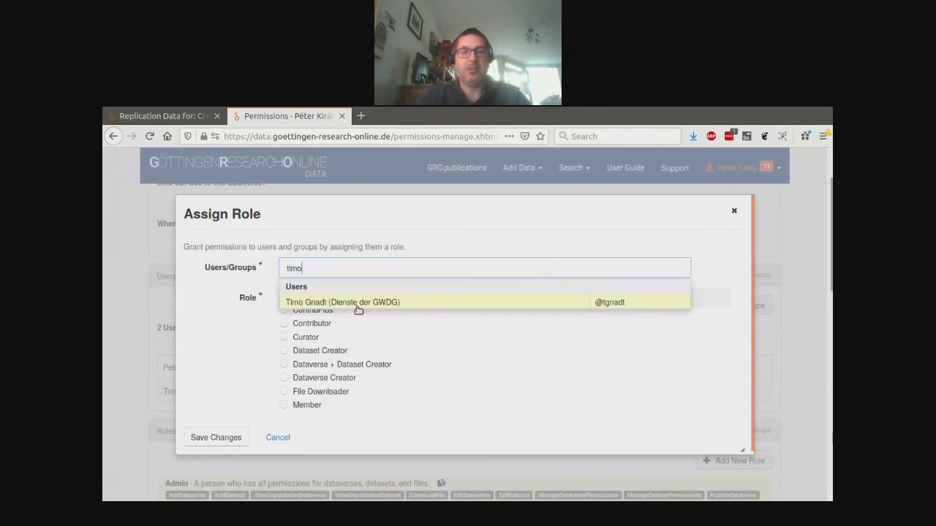
left_click(362, 308)
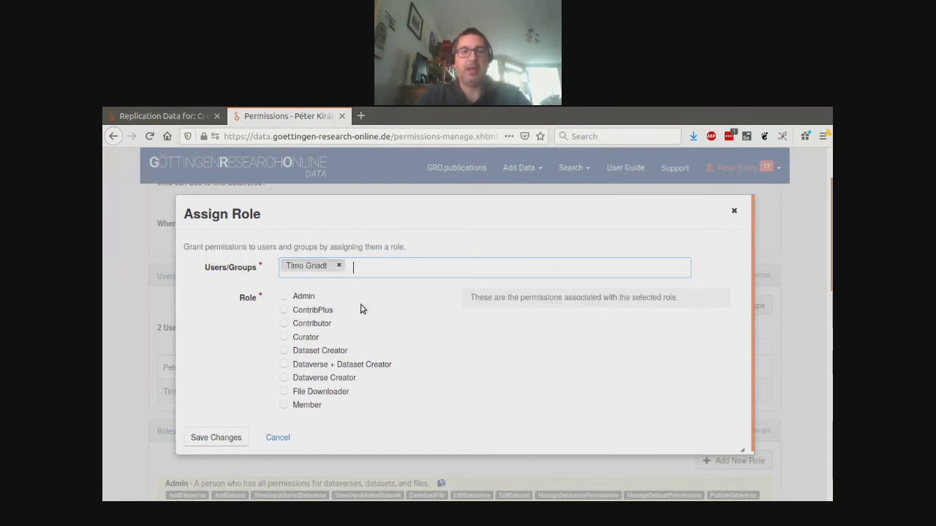
left_click(285, 340)
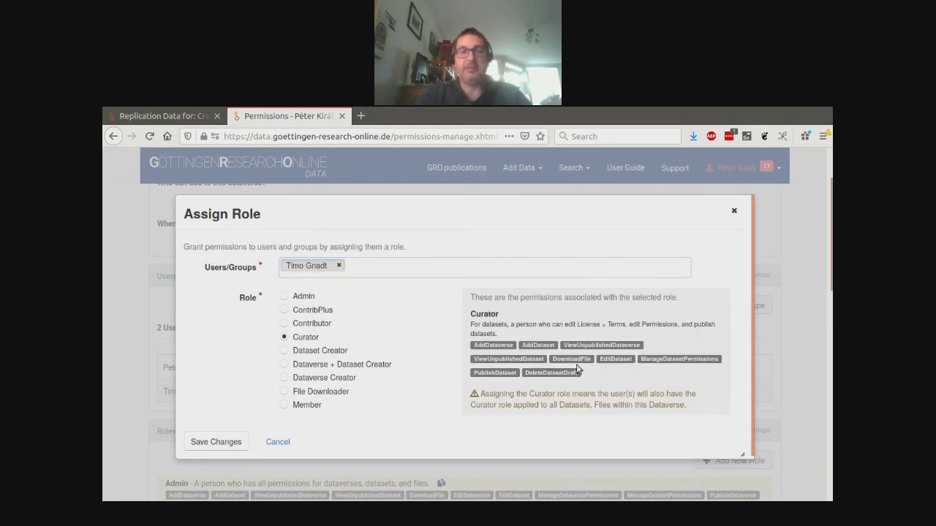
left_click(735, 213)
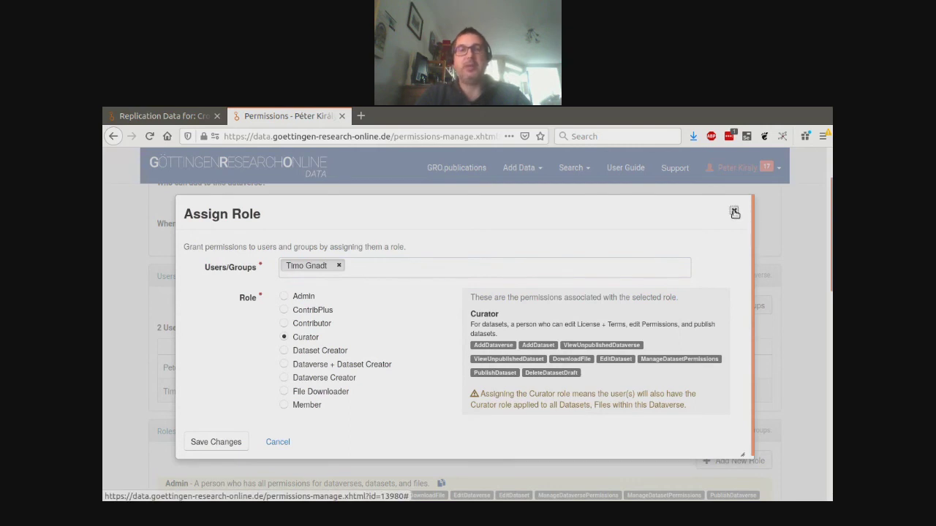